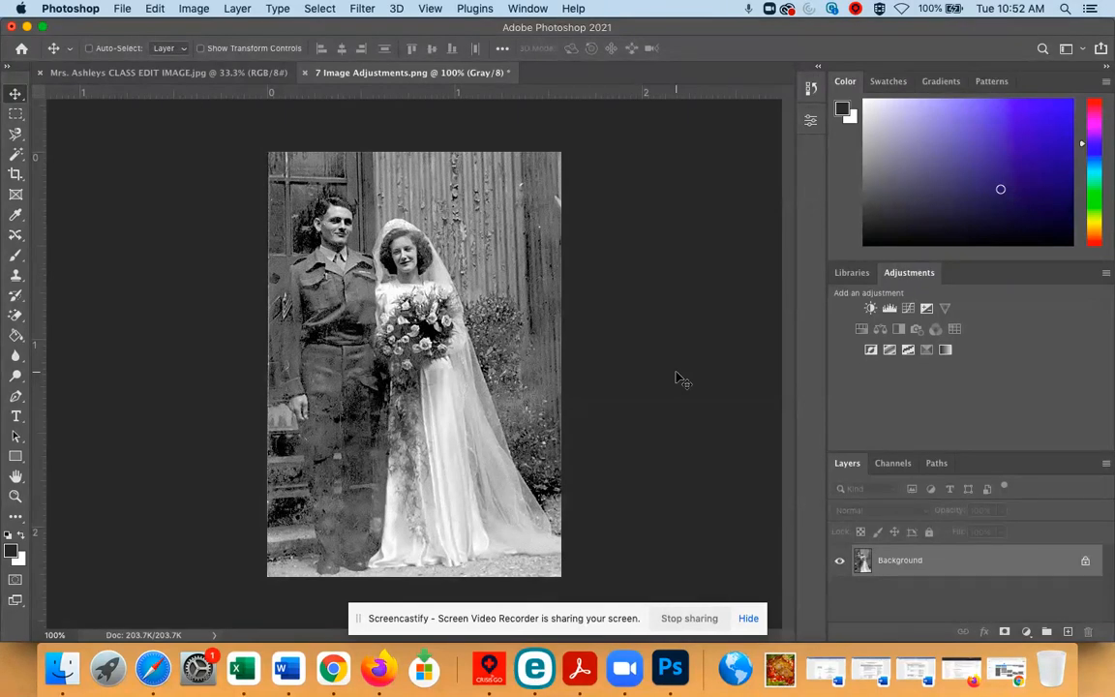
Duplicate the Background layer within the same document, keeping the name Background copy
left_click(240, 8)
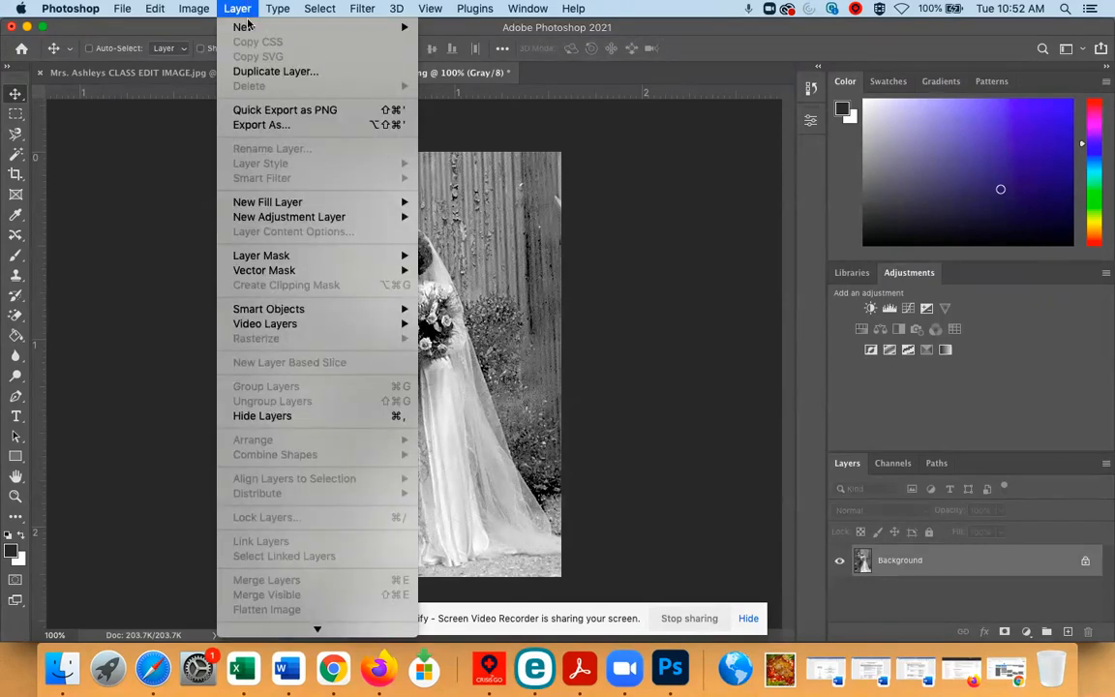
left_click(249, 71)
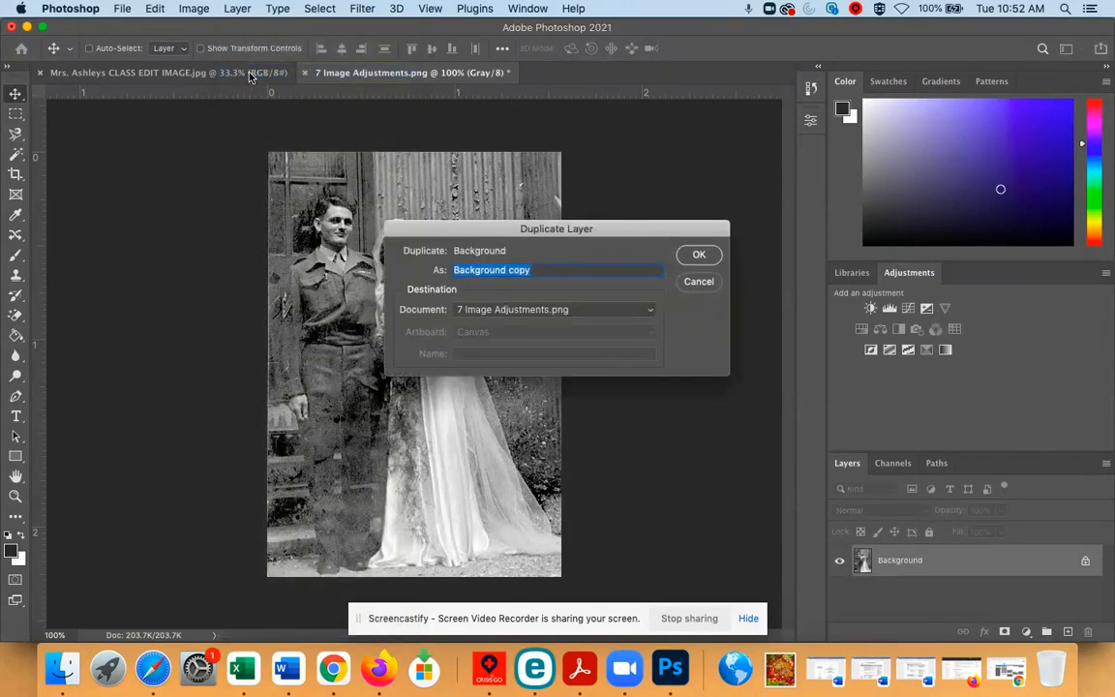
left_click(699, 255)
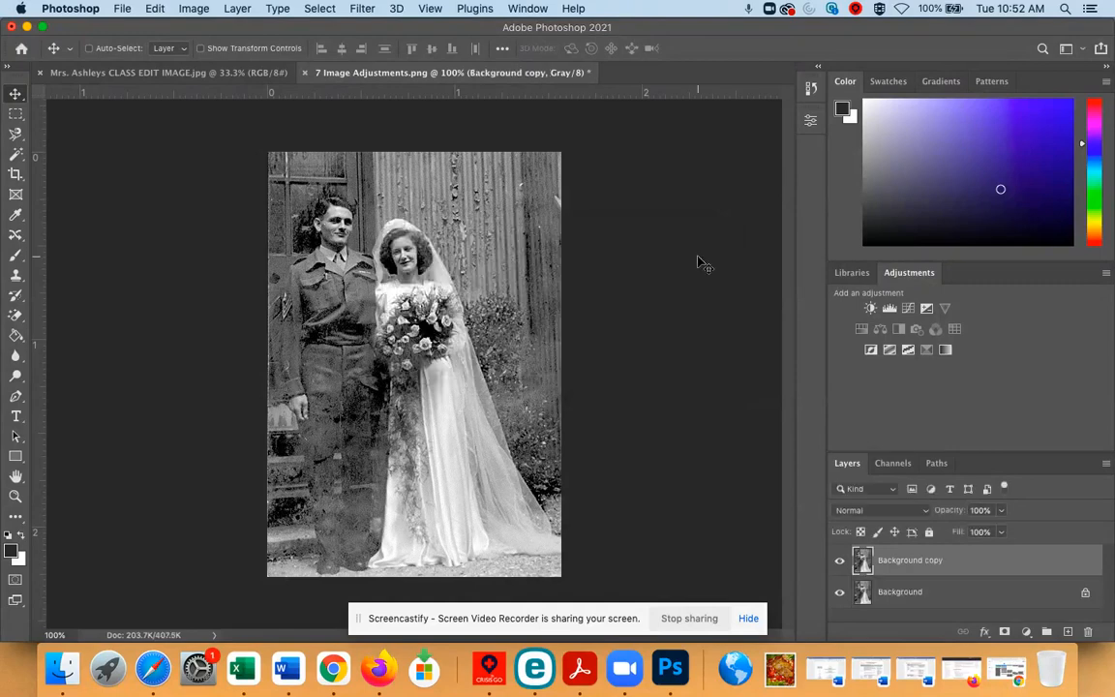
Convert the Background copy layer to a smart object
left_click(920, 591)
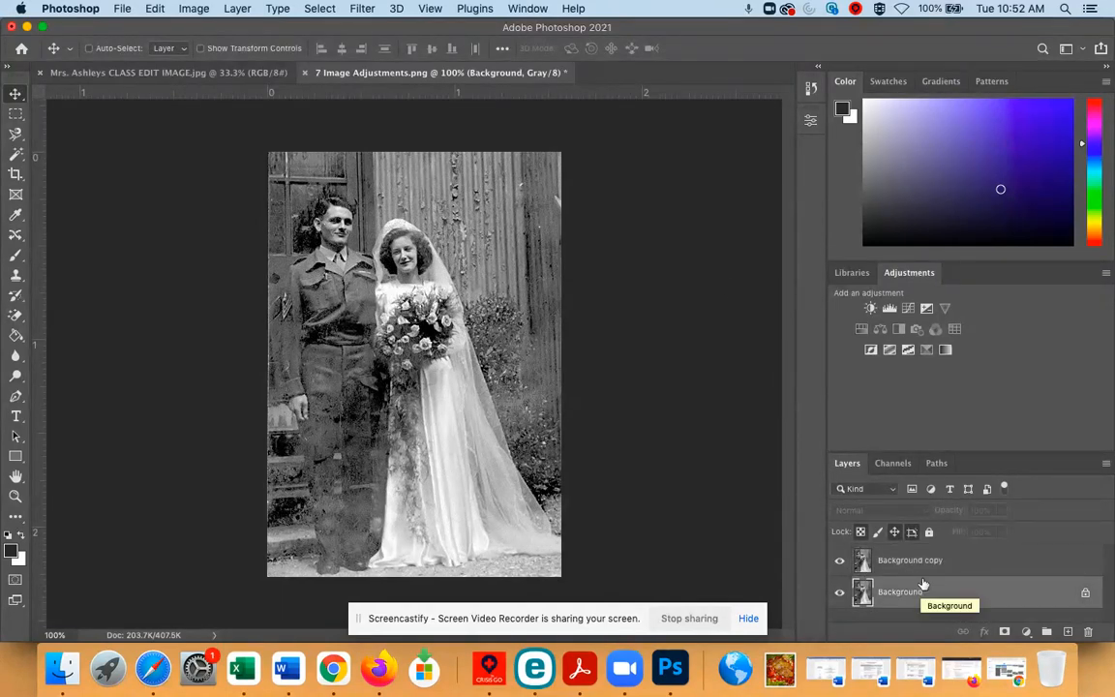
left_click(911, 562)
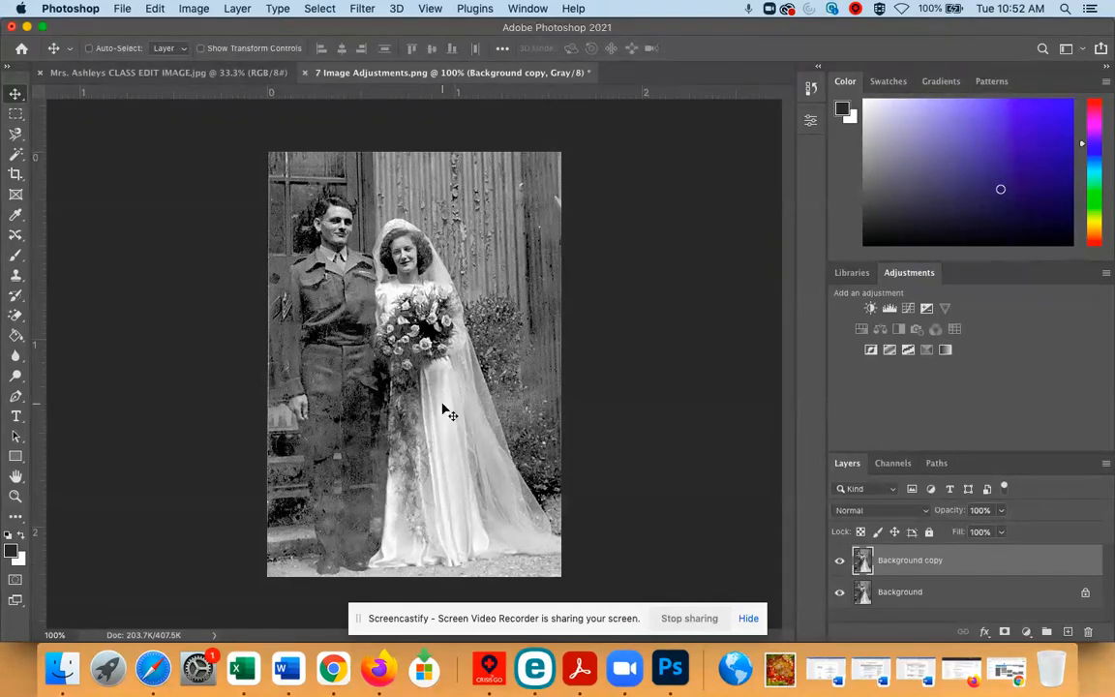
left_click(237, 8)
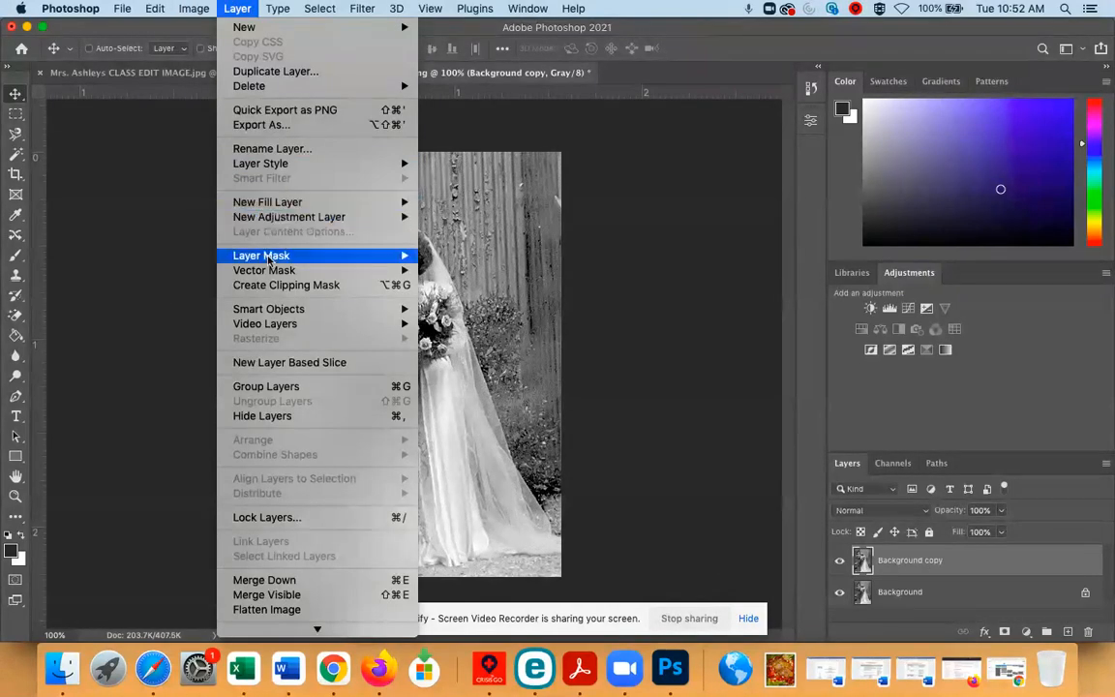
mouse_move(266, 312)
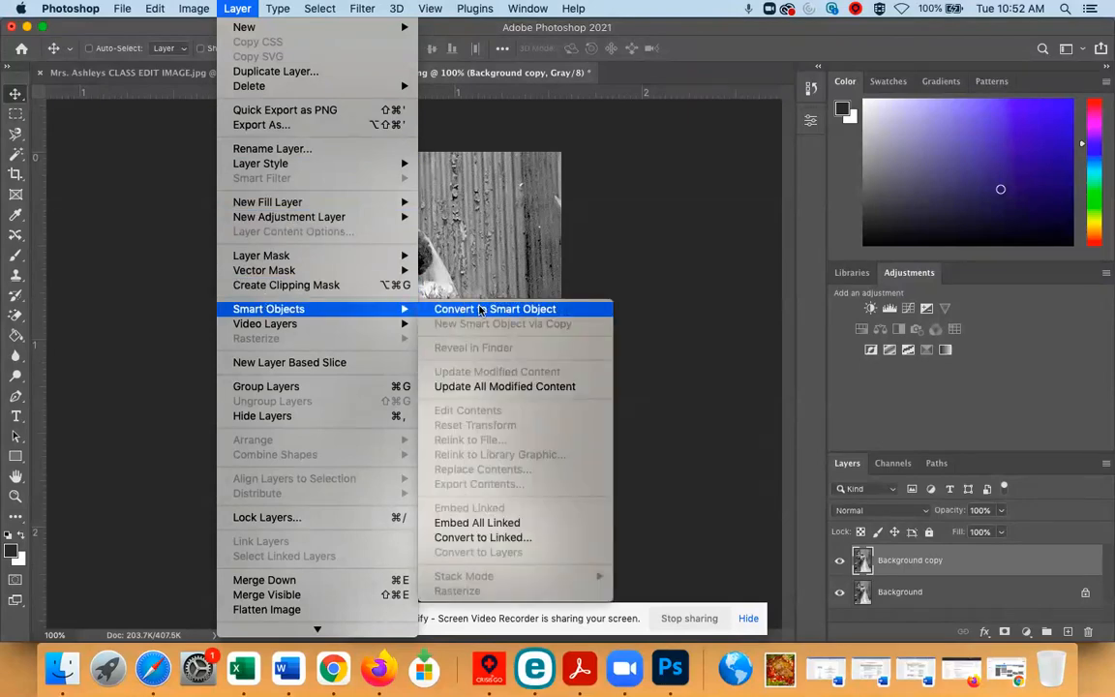
left_click(479, 309)
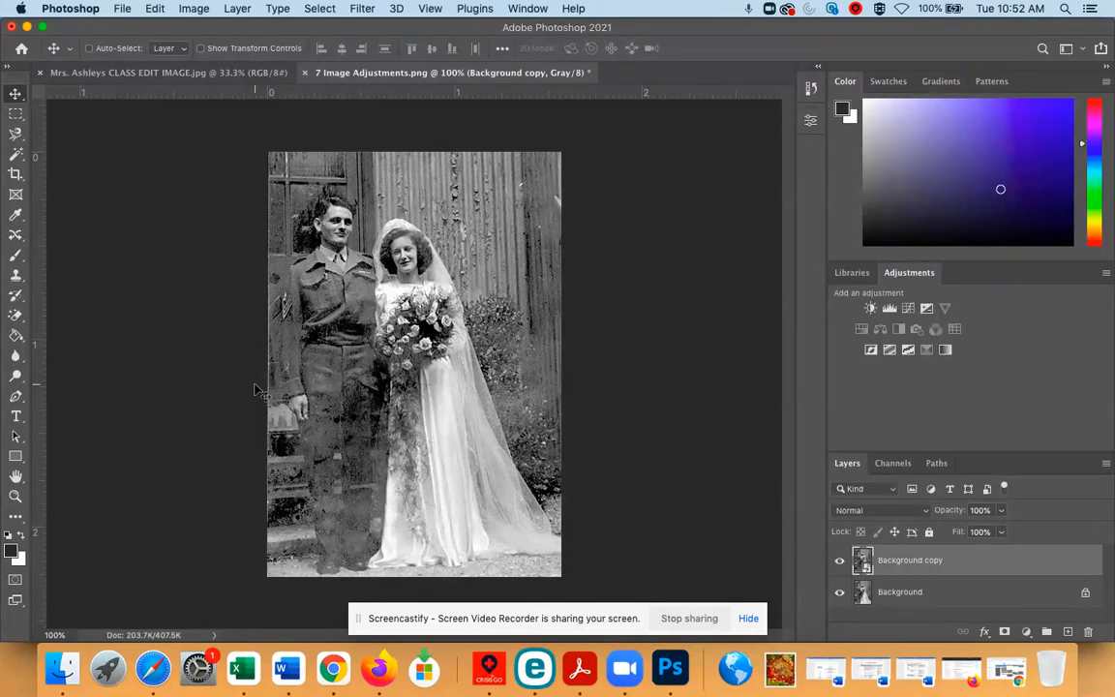
With the Magic Wand tool active, select the bride and groom automatically using Select Subject
left_click(16, 158)
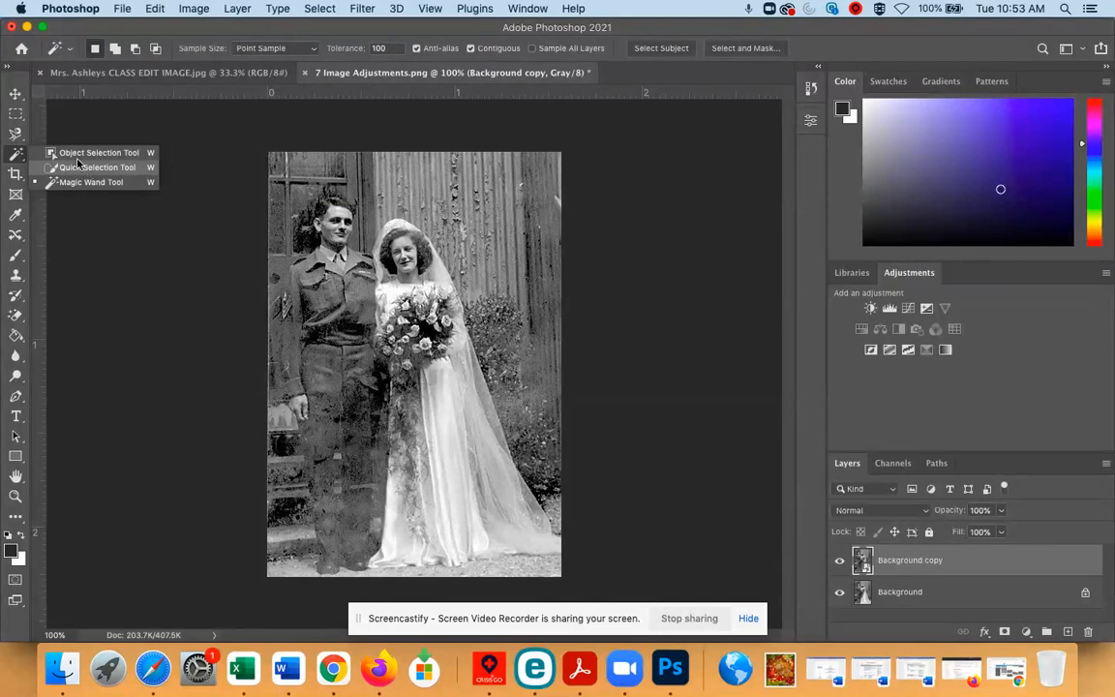
left_click(57, 163)
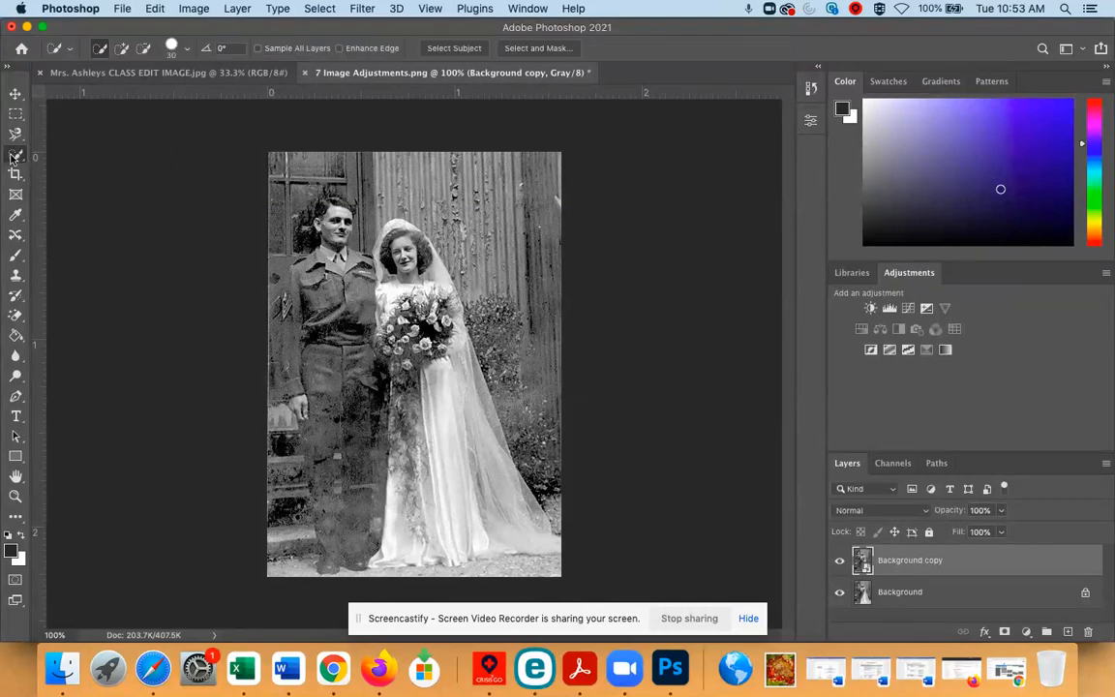
left_click(13, 158)
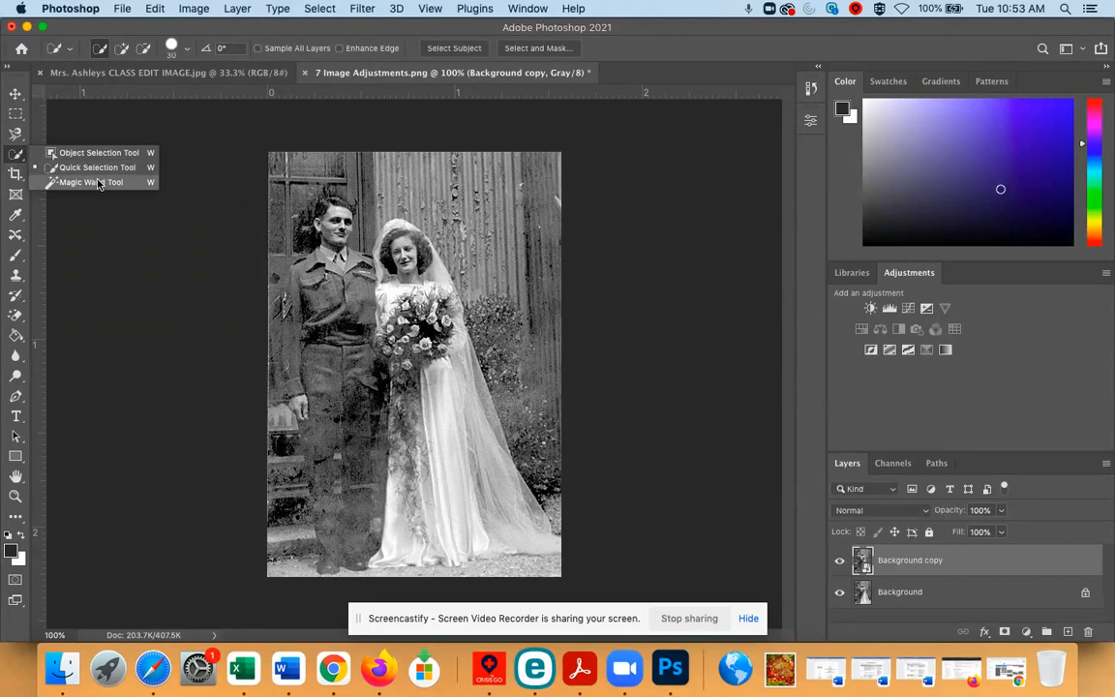
left_click(98, 183)
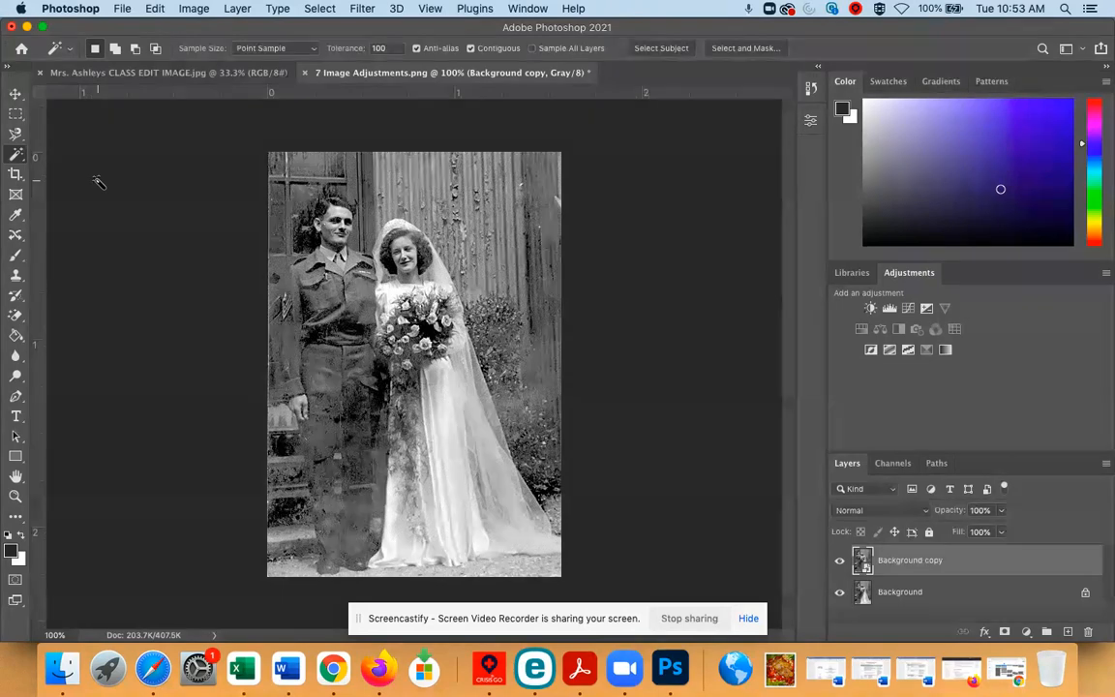
left_click(653, 50)
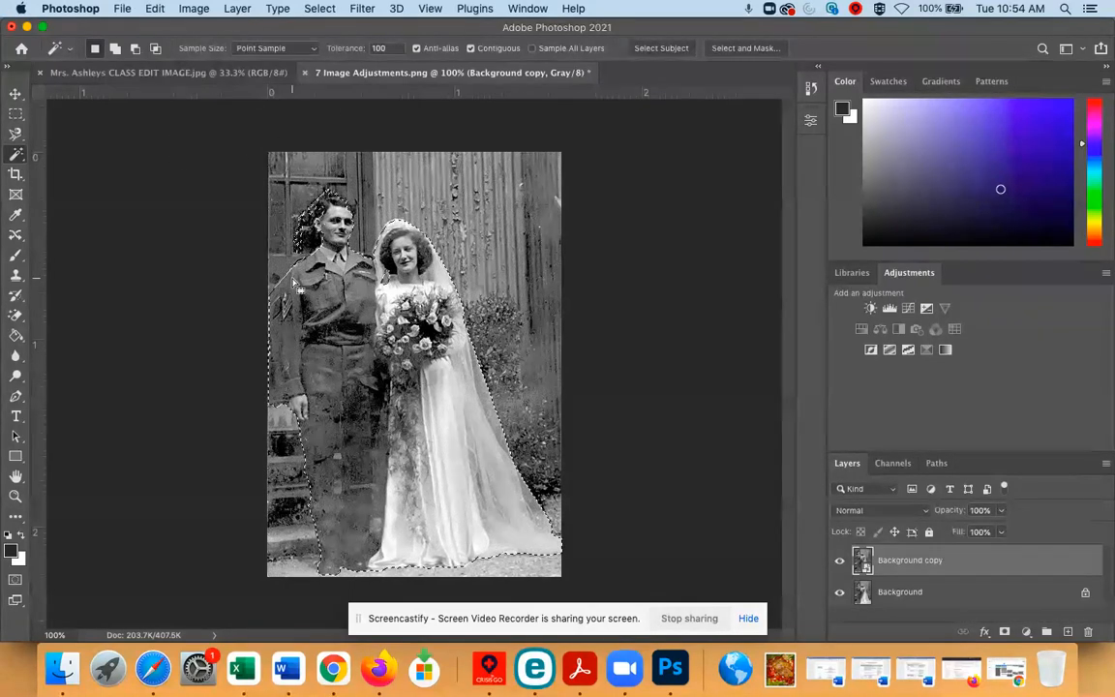
Start a Shadows/Highlights adjustment on the selected couple and set the Shadows amount to 0%
left_click(194, 8)
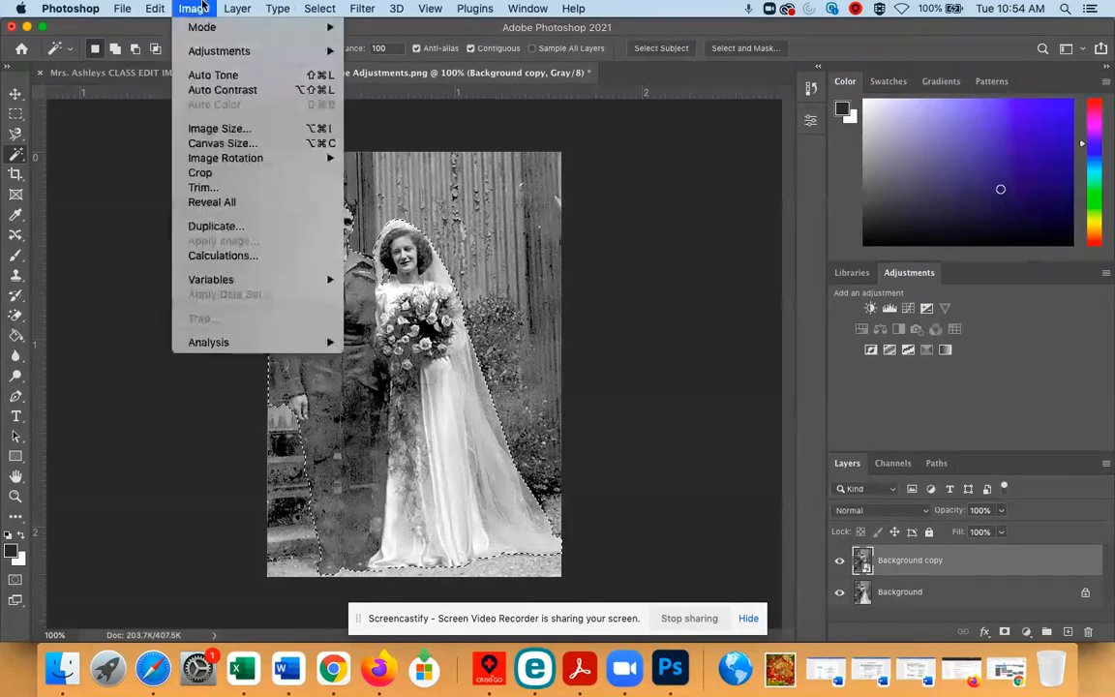
mouse_move(220, 59)
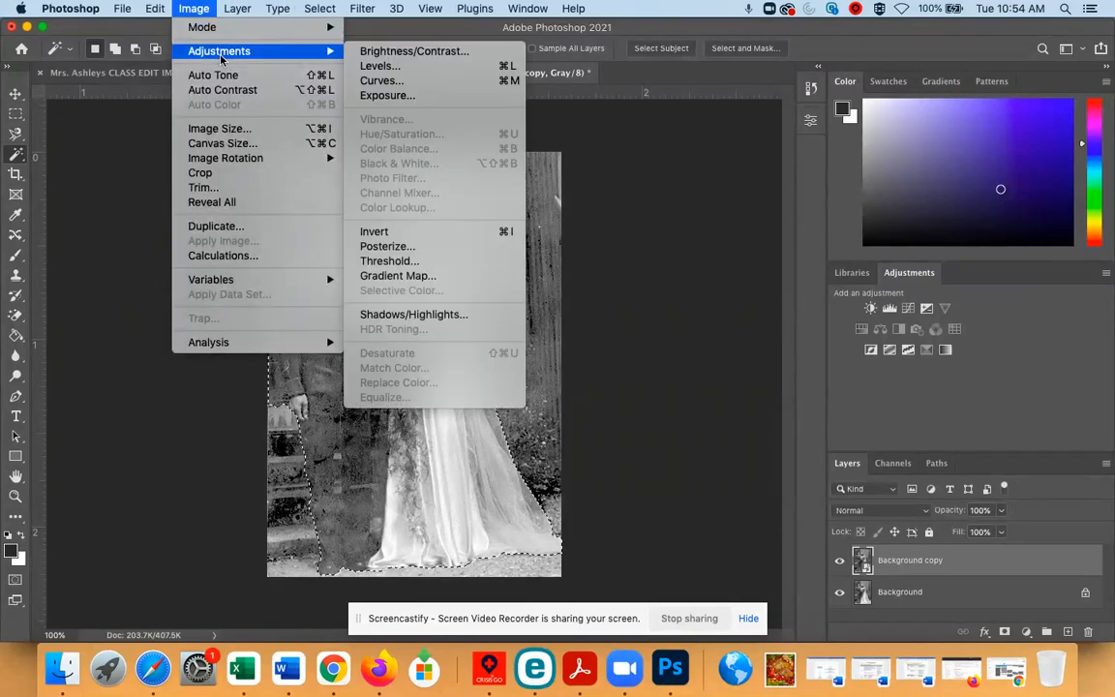
left_click(411, 315)
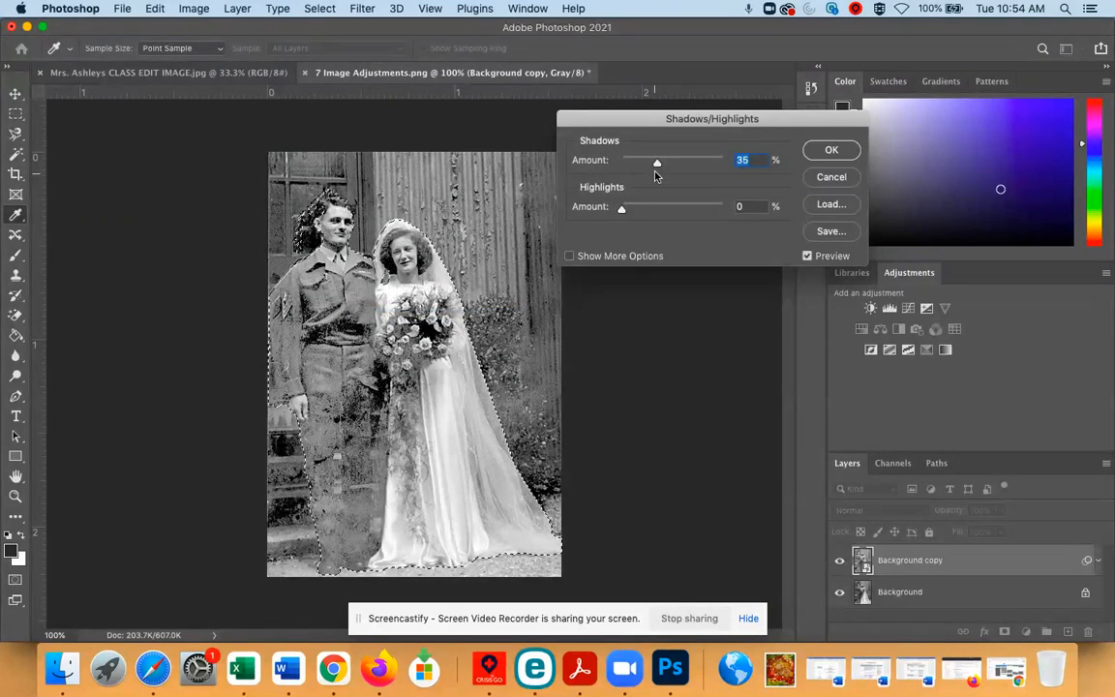
mouse_move(589, 150)
left_mouse_down()
mouse_move(758, 174)
mouse_move(598, 161)
mouse_move(722, 161)
mouse_move(581, 159)
left_mouse_up()
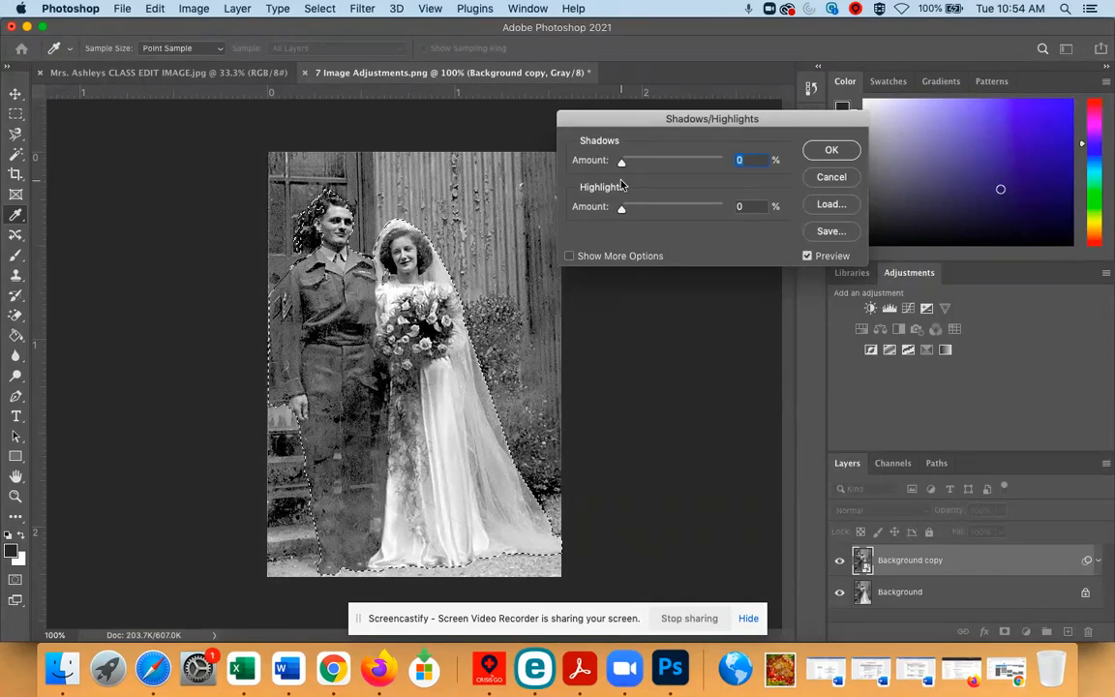
mouse_move(622, 162)
left_mouse_down()
mouse_move(664, 163)
mouse_move(631, 170)
left_mouse_up()
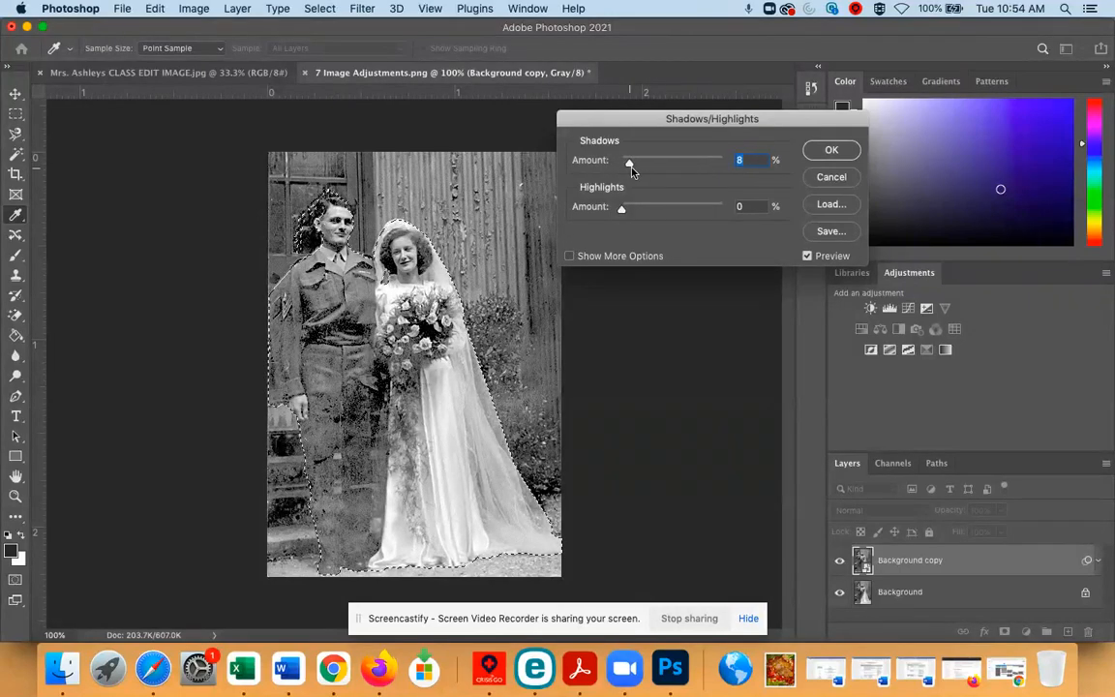
left_click_drag(724, 163, 622, 163)
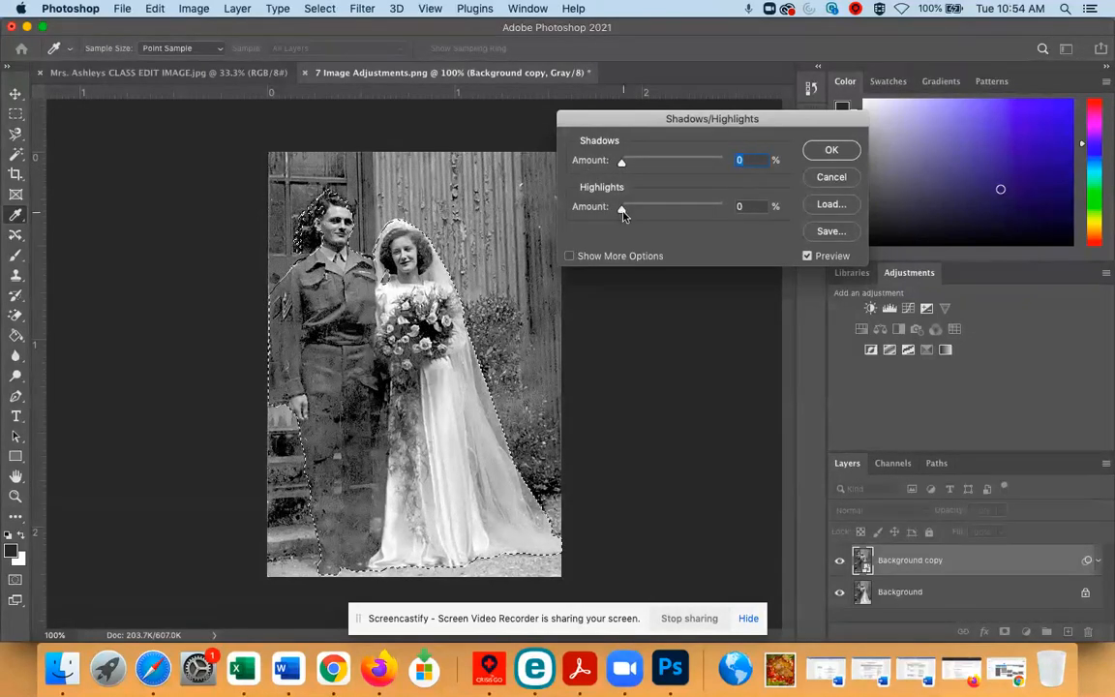
mouse_move(621, 208)
left_mouse_down()
mouse_move(804, 208)
mouse_move(605, 213)
left_mouse_up()
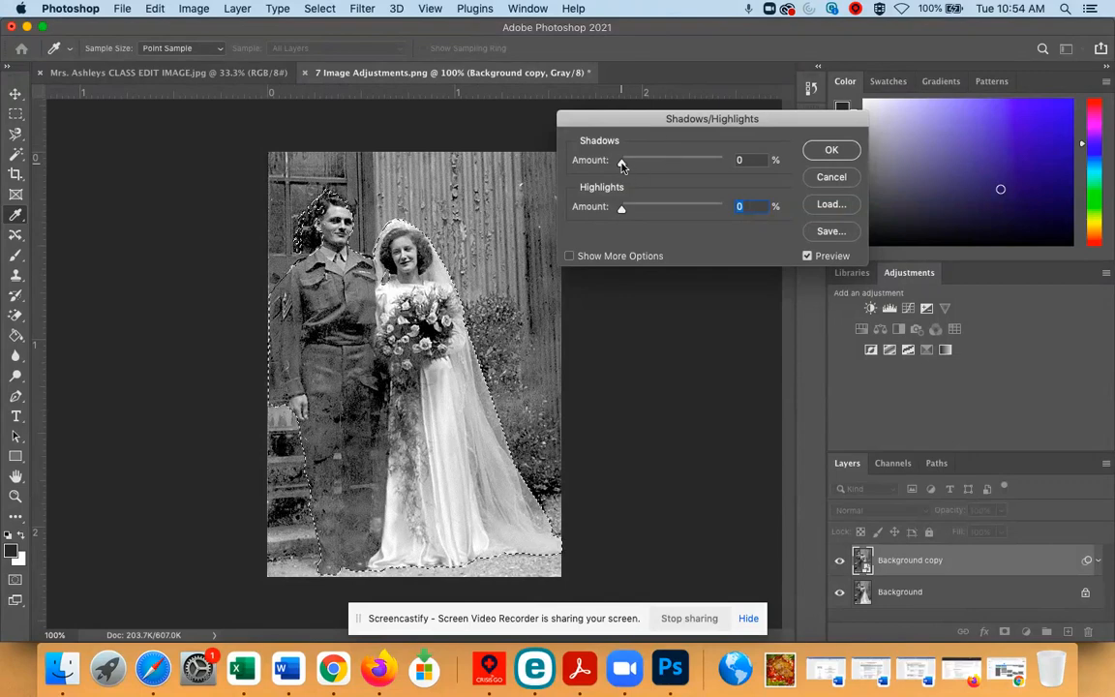
Try a Shadows amount of 98% on the couple and return it to 0%
left_click_drag(622, 162, 634, 166)
left_click_drag(640, 167, 721, 171)
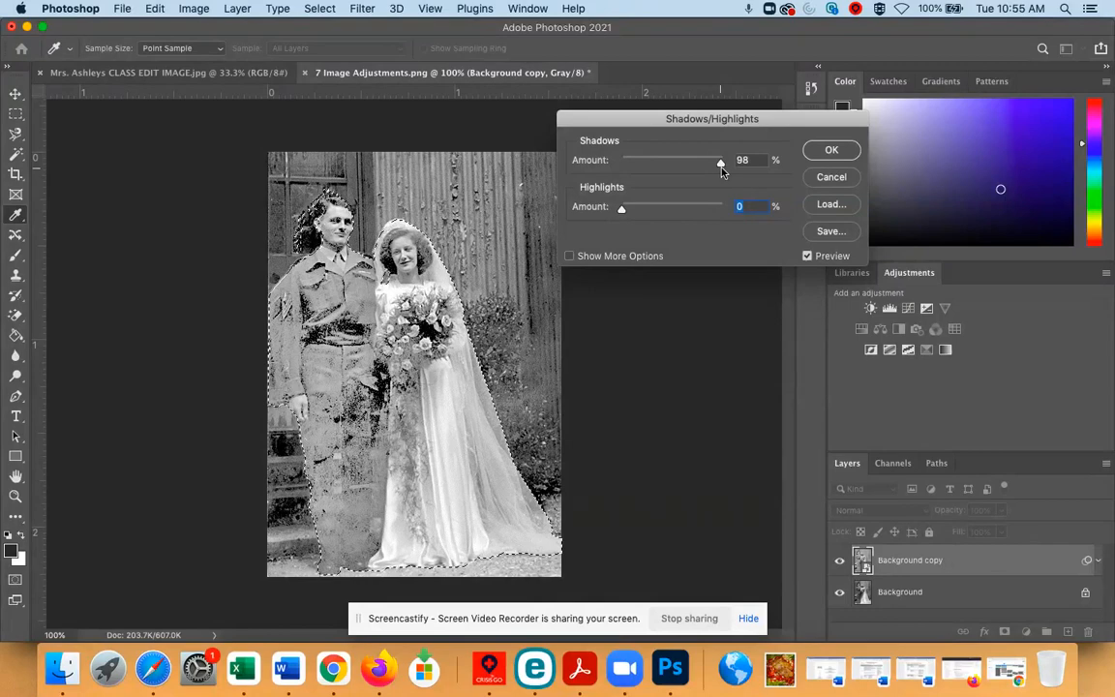
left_click_drag(721, 171, 616, 181)
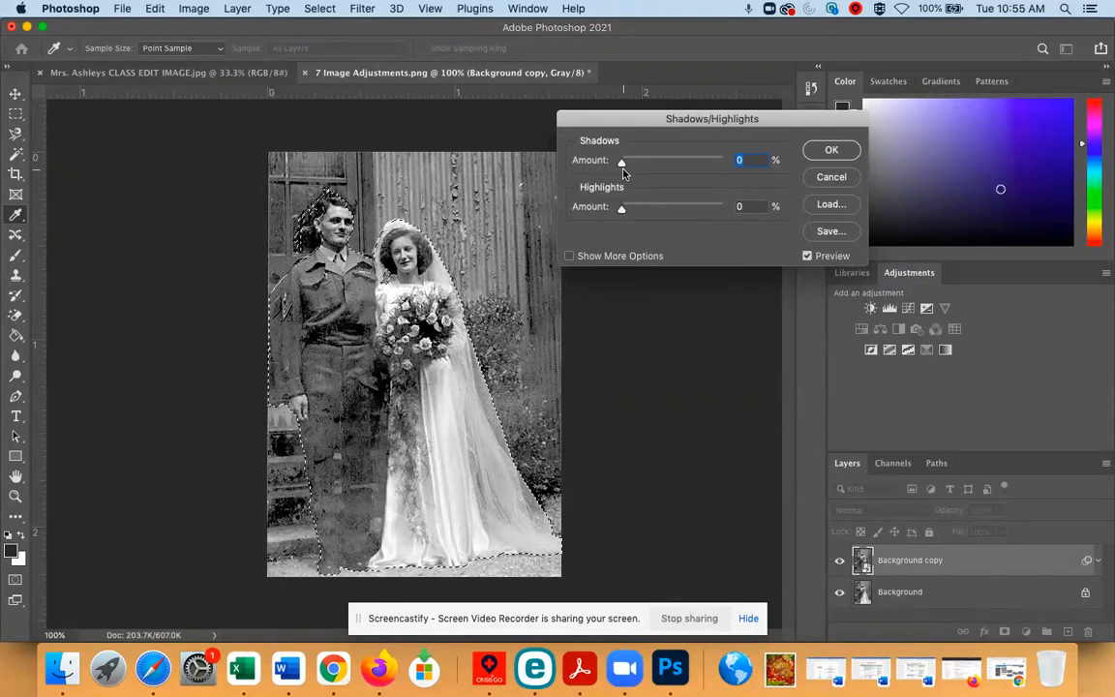
left_click_drag(621, 165, 607, 168)
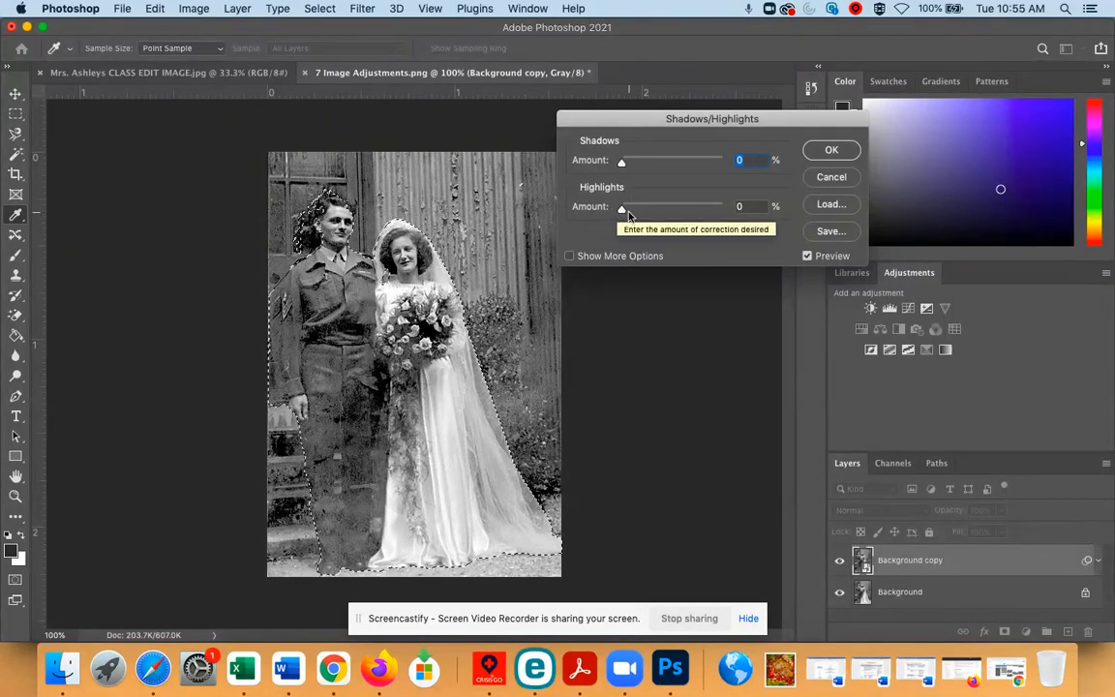
Set the Highlights amount to 42% and apply the Shadows/Highlights adjustment to the couple
mouse_move(621, 210)
left_mouse_down()
mouse_move(722, 222)
mouse_move(620, 224)
left_mouse_up()
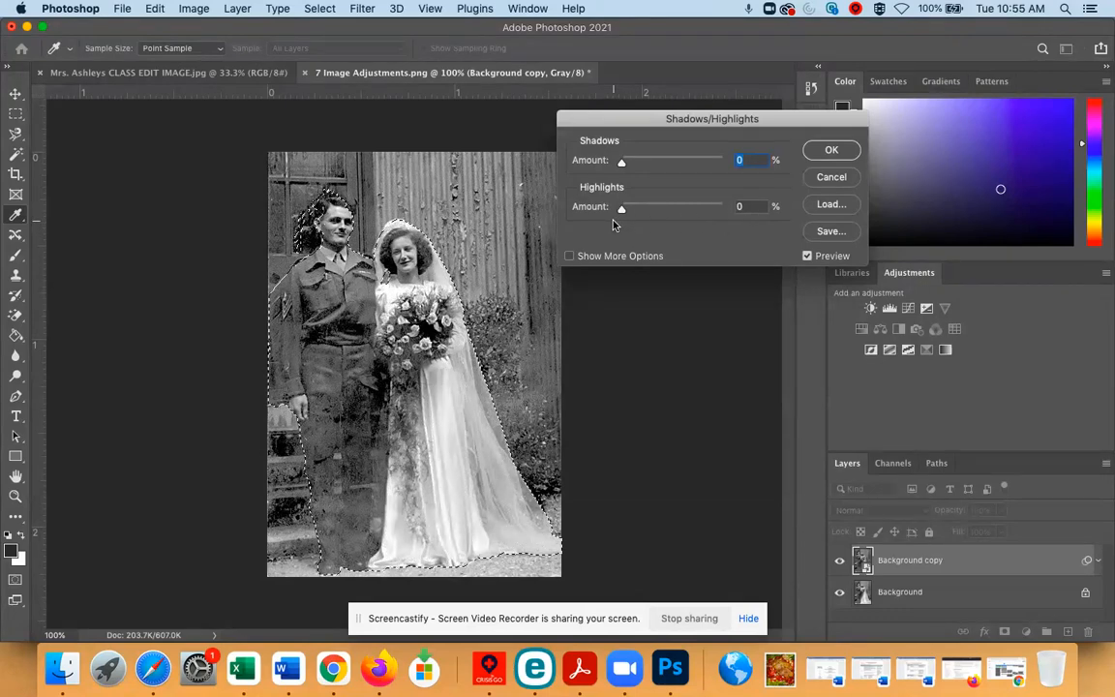
left_click_drag(615, 222, 711, 231)
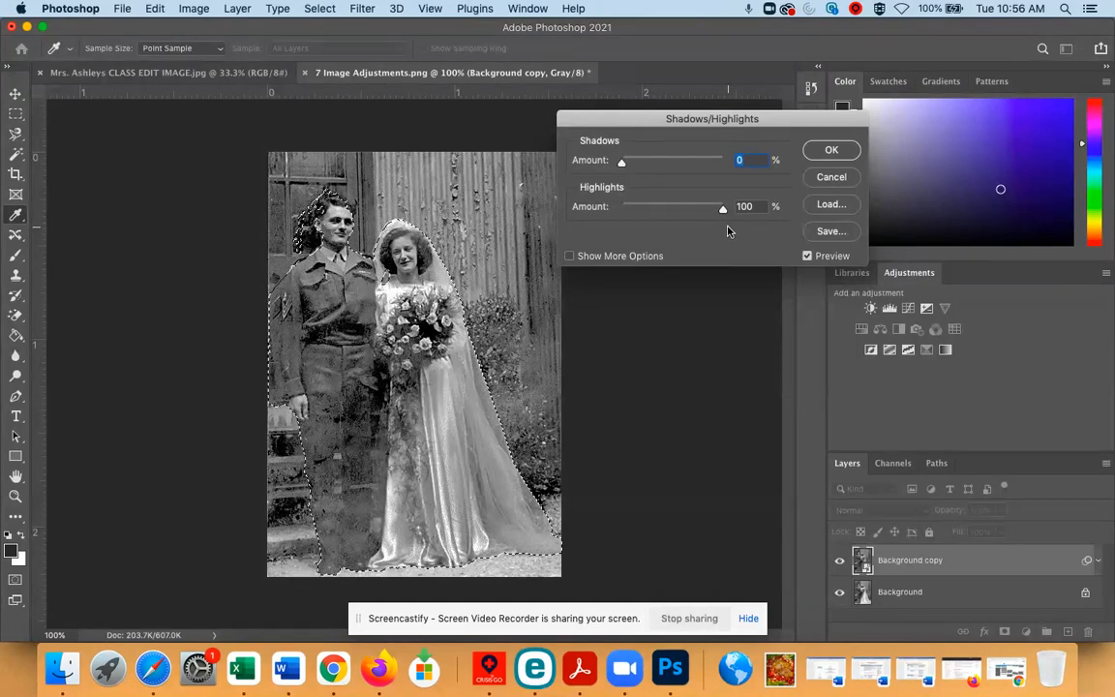
left_click_drag(723, 229, 664, 238)
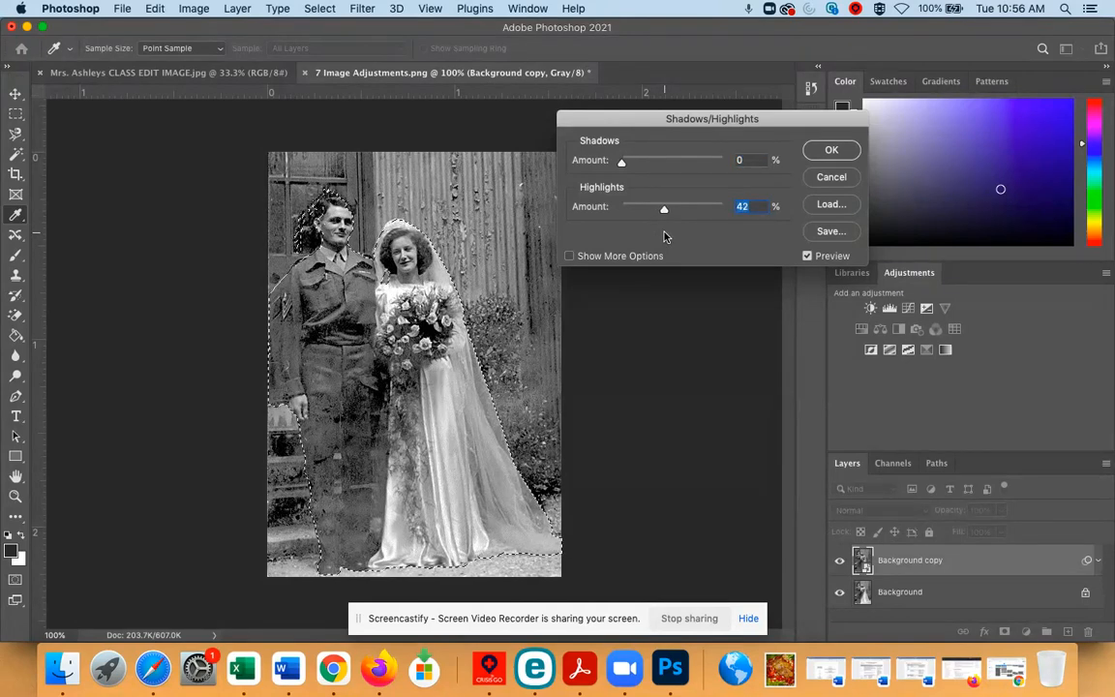
left_click(831, 151)
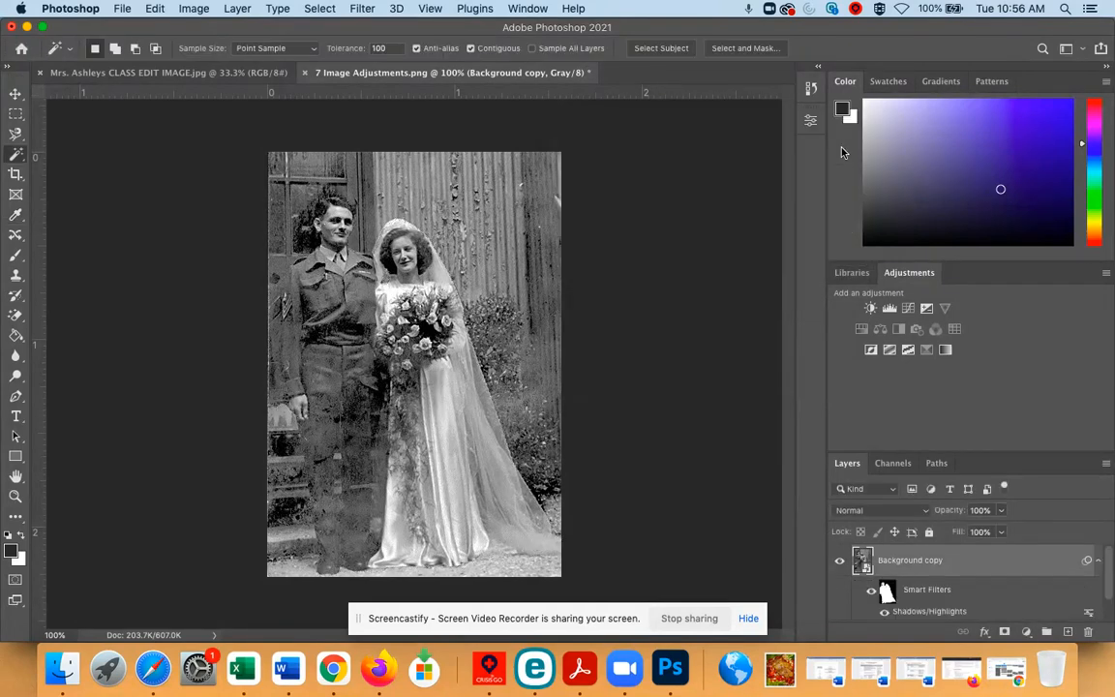
Examine the Shadows/Highlights smart filter and compare the photo with the Background copy layer hidden and shown
scroll(1005, 580, "down", 1)
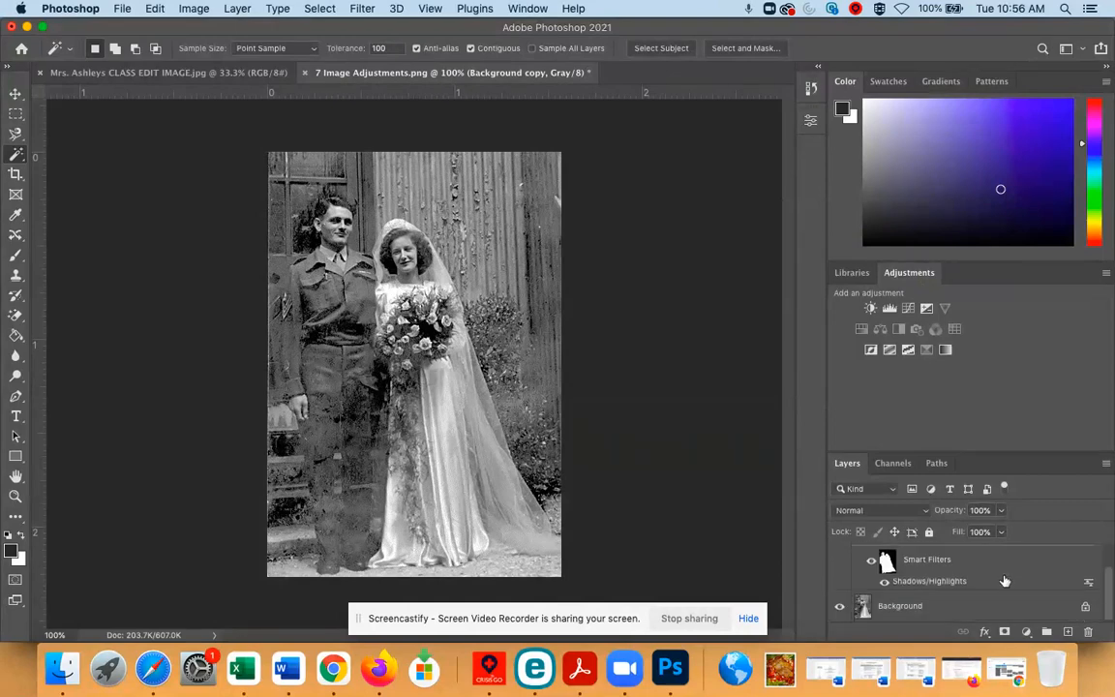
scroll(948, 585, "up", 1)
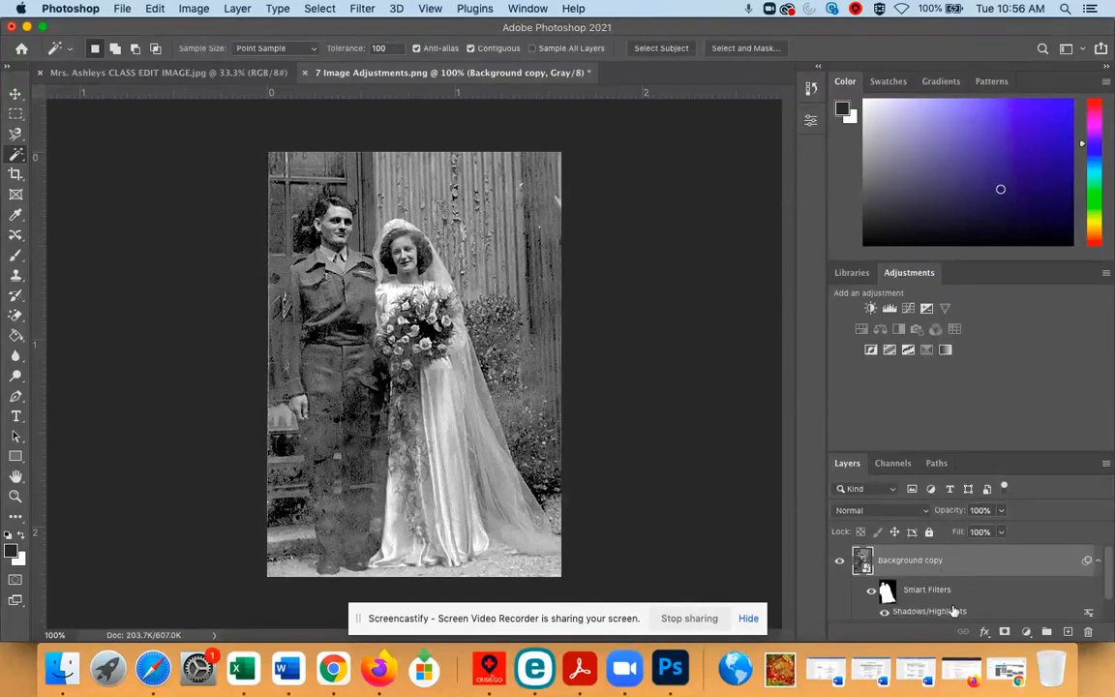
scroll(946, 589, "down", 1)
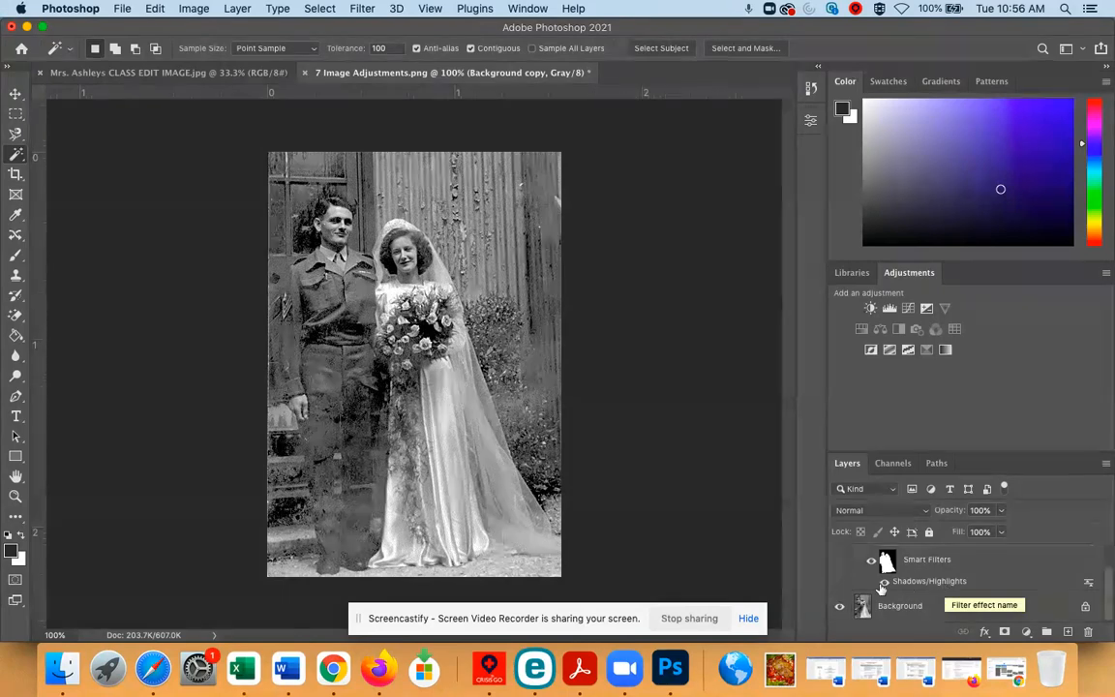
scroll(939, 580, "up", 1)
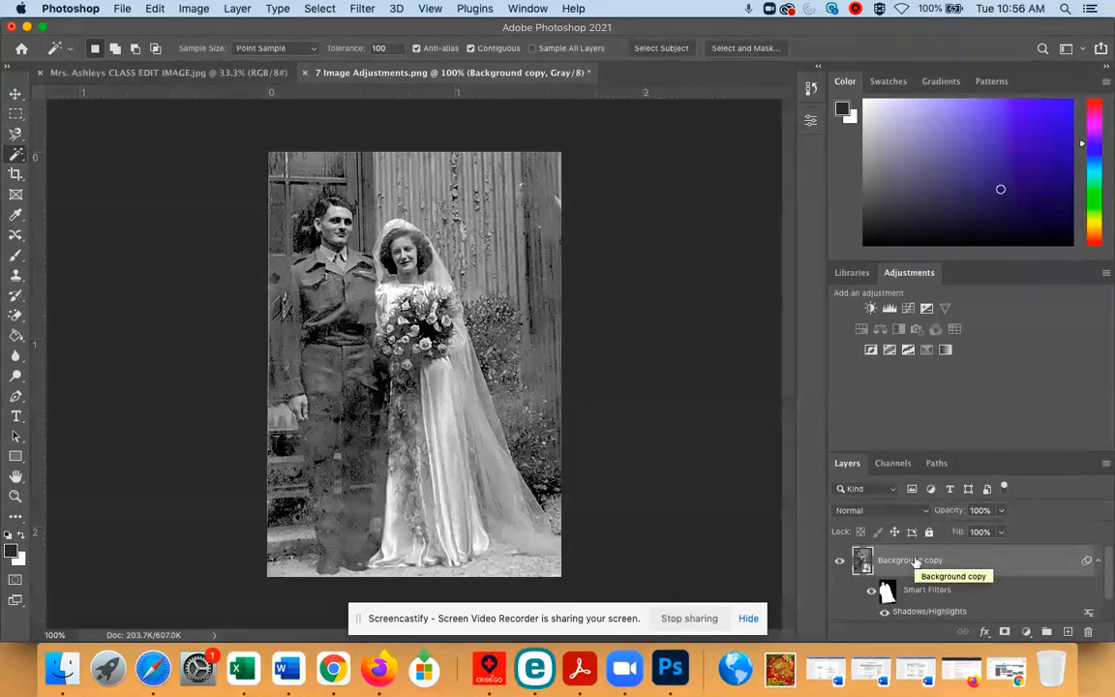
left_click(840, 562)
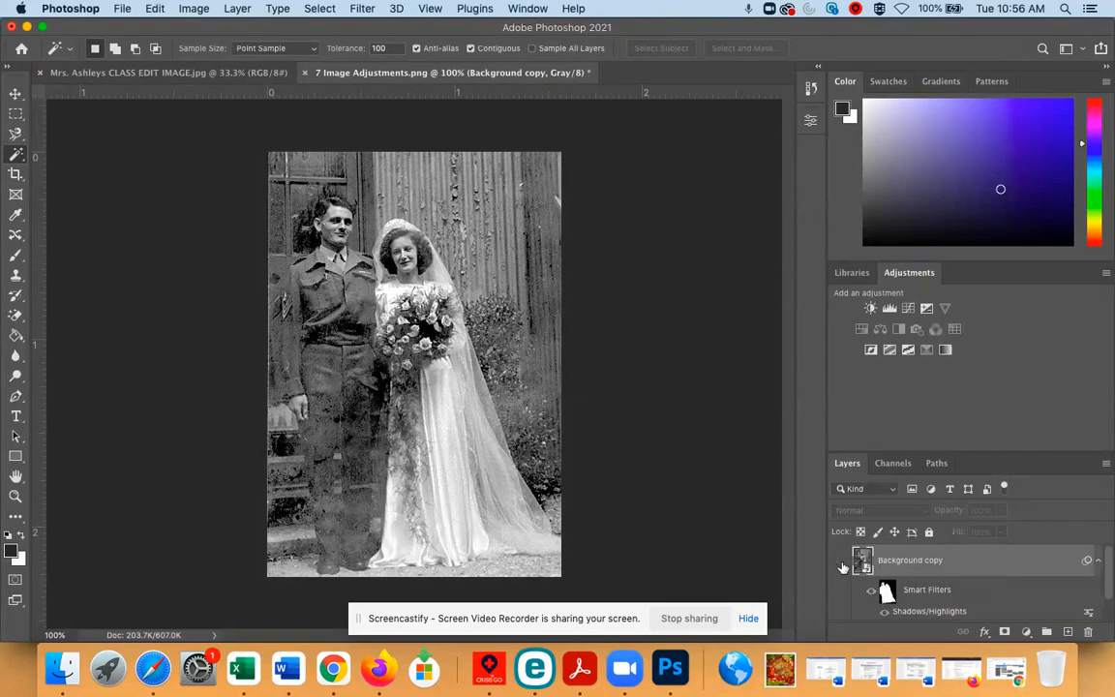
left_click(840, 562)
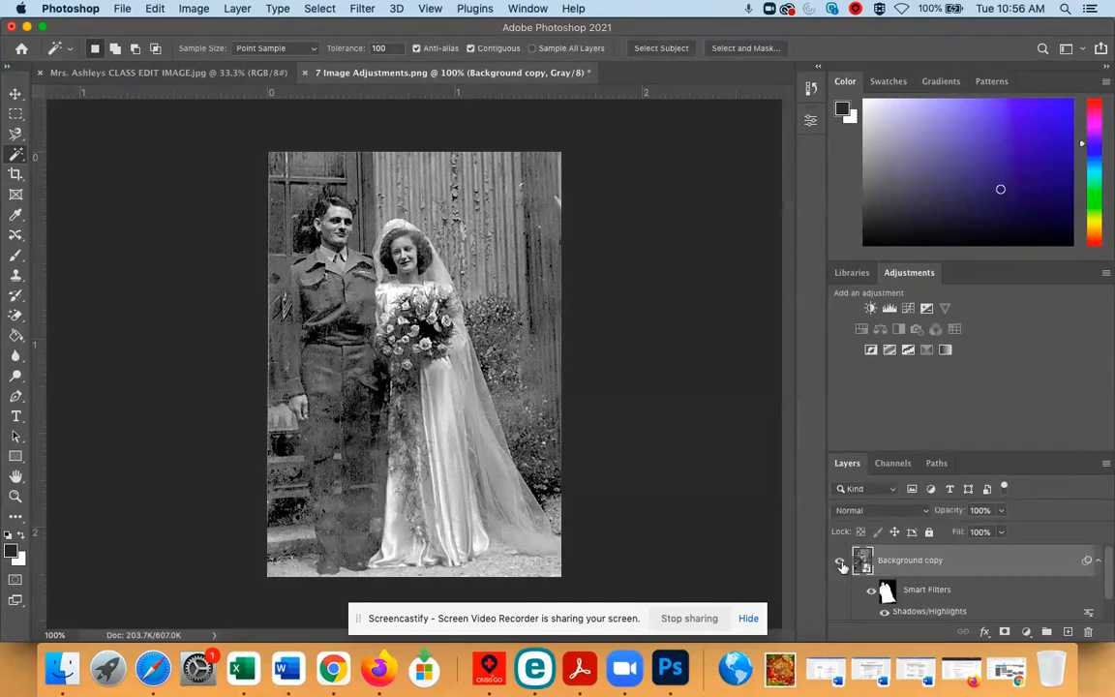
left_click(840, 562)
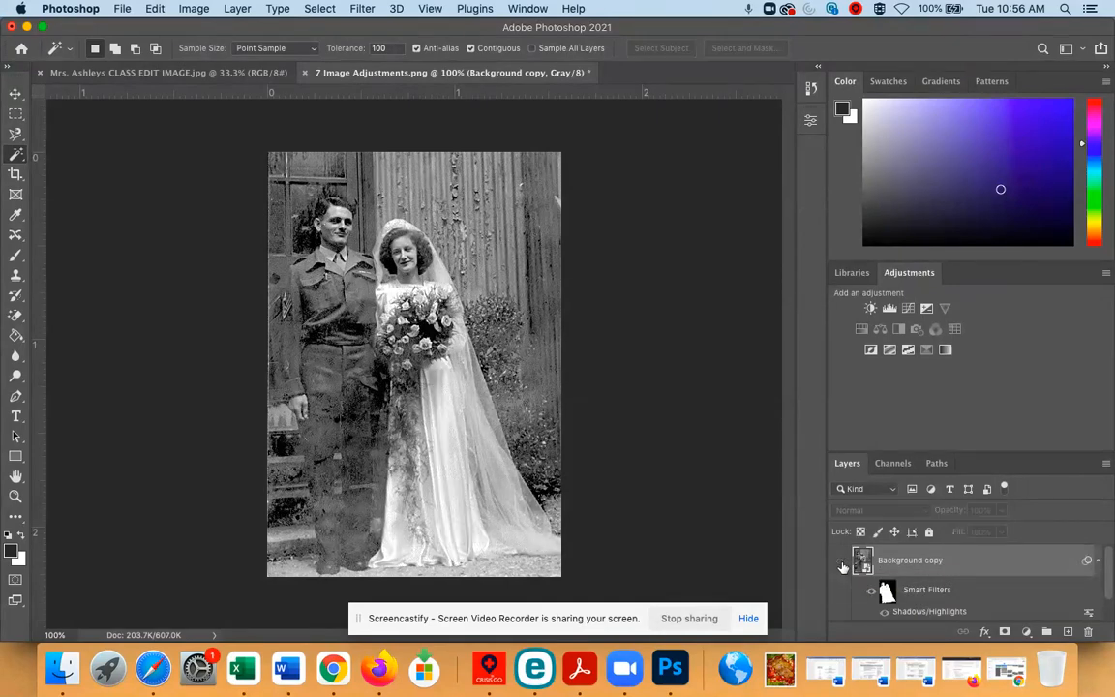
left_click(840, 562)
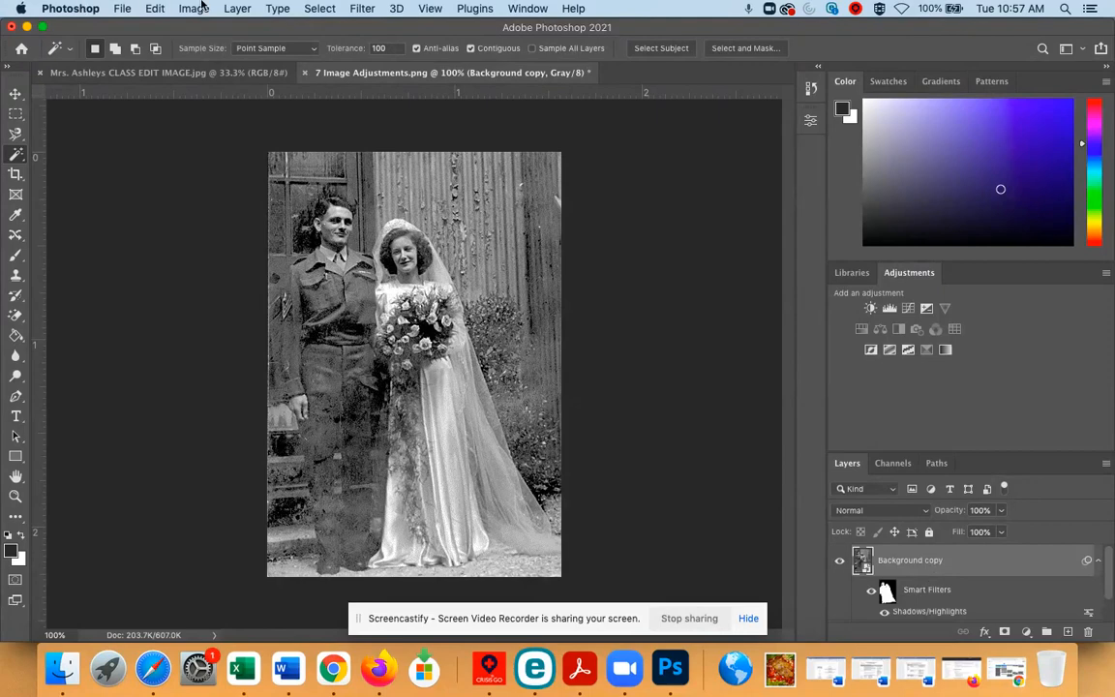
Add a Brightness/Contrast adjustment layer above the Background copy smart object and set its Brightness to 6
left_click(238, 9)
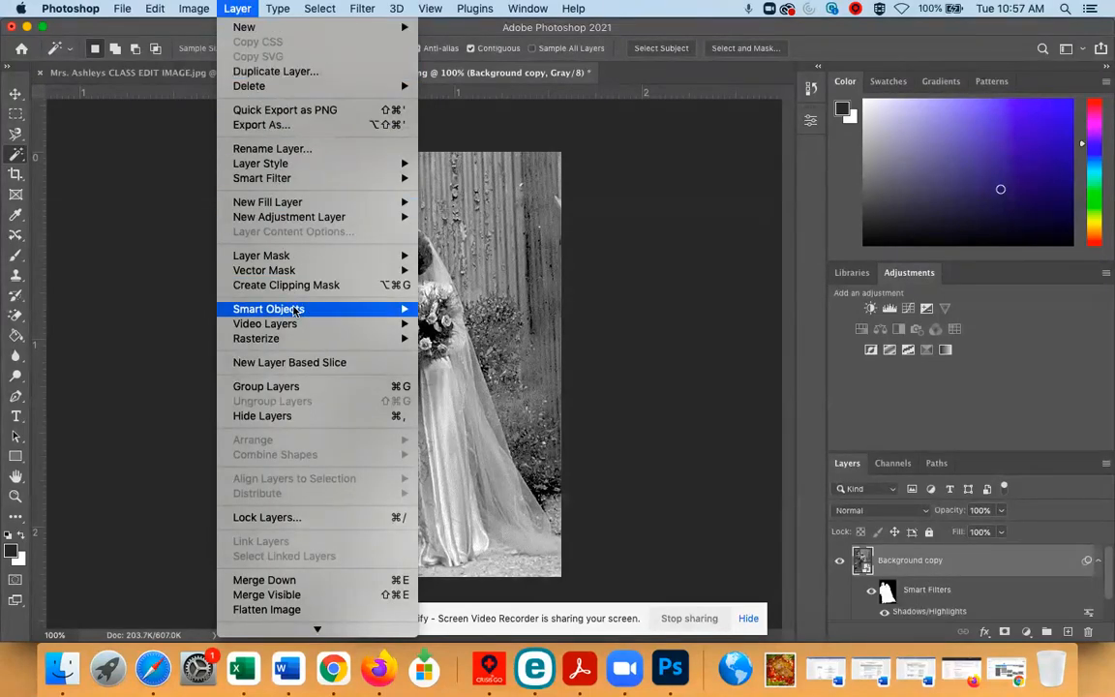
mouse_move(295, 312)
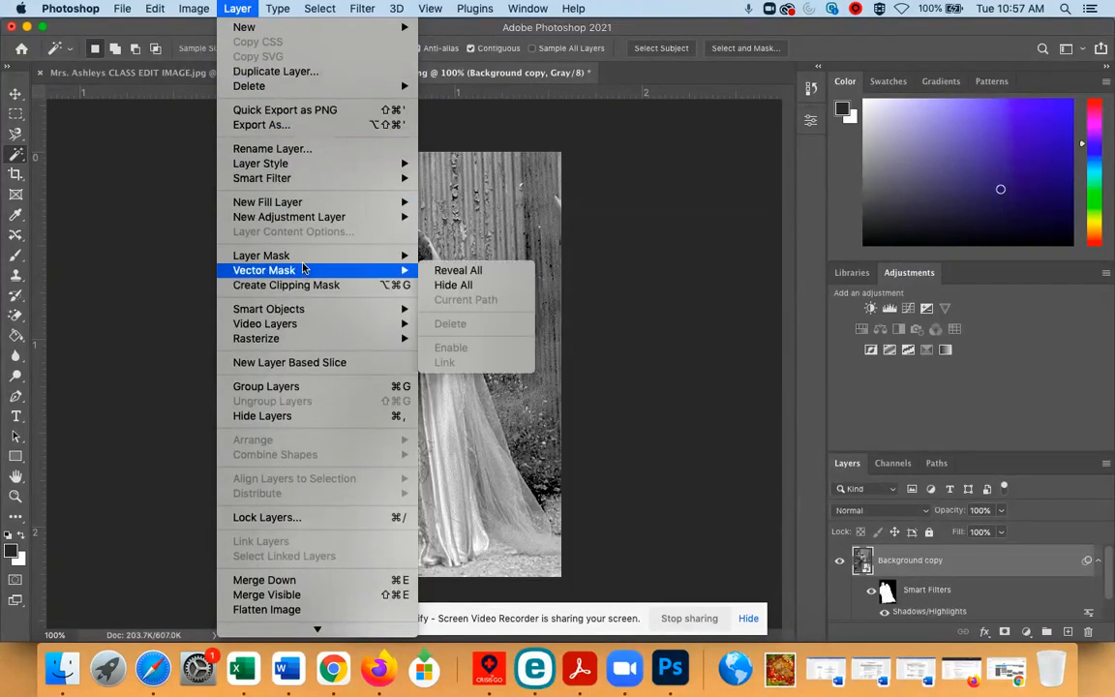
mouse_move(302, 219)
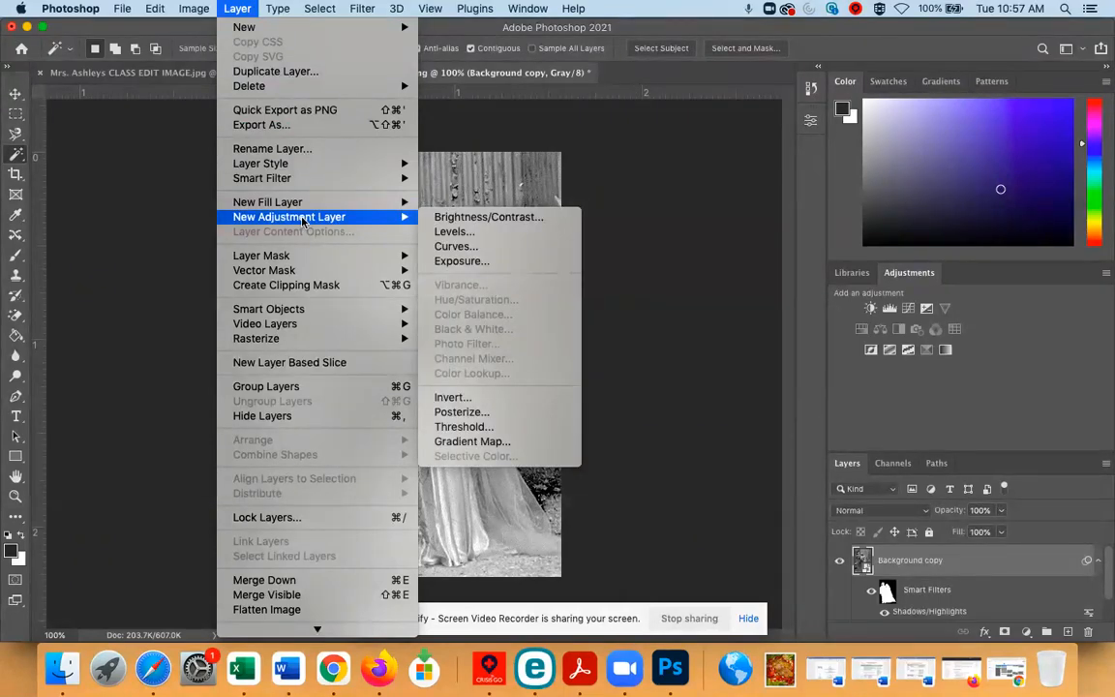
left_click(469, 218)
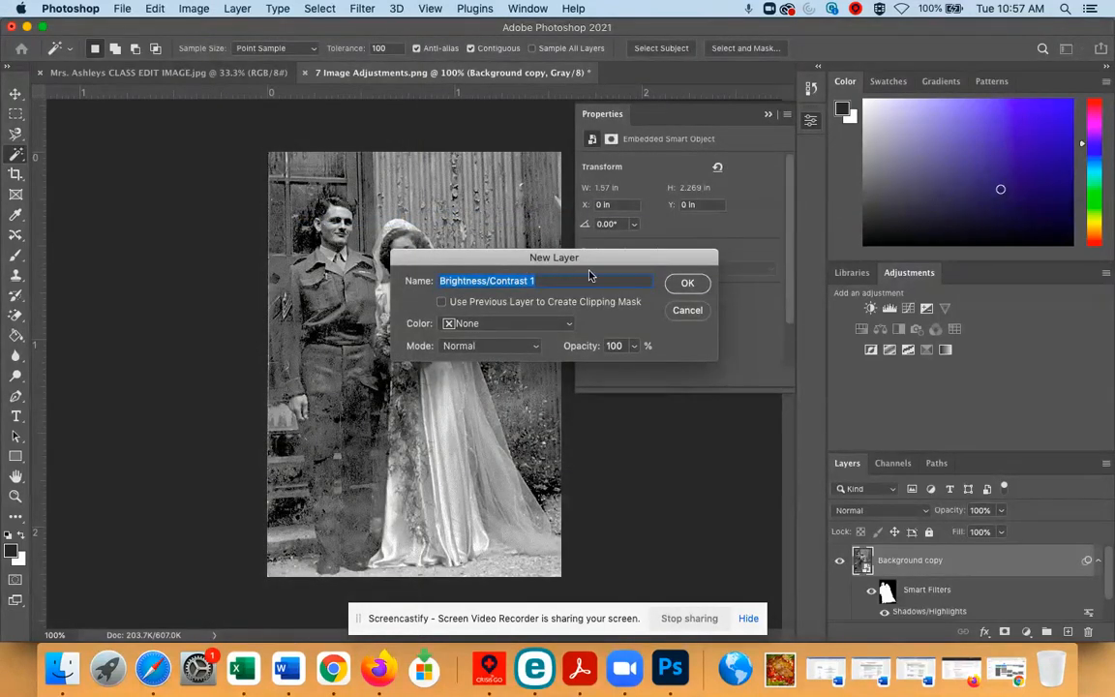
left_click(687, 283)
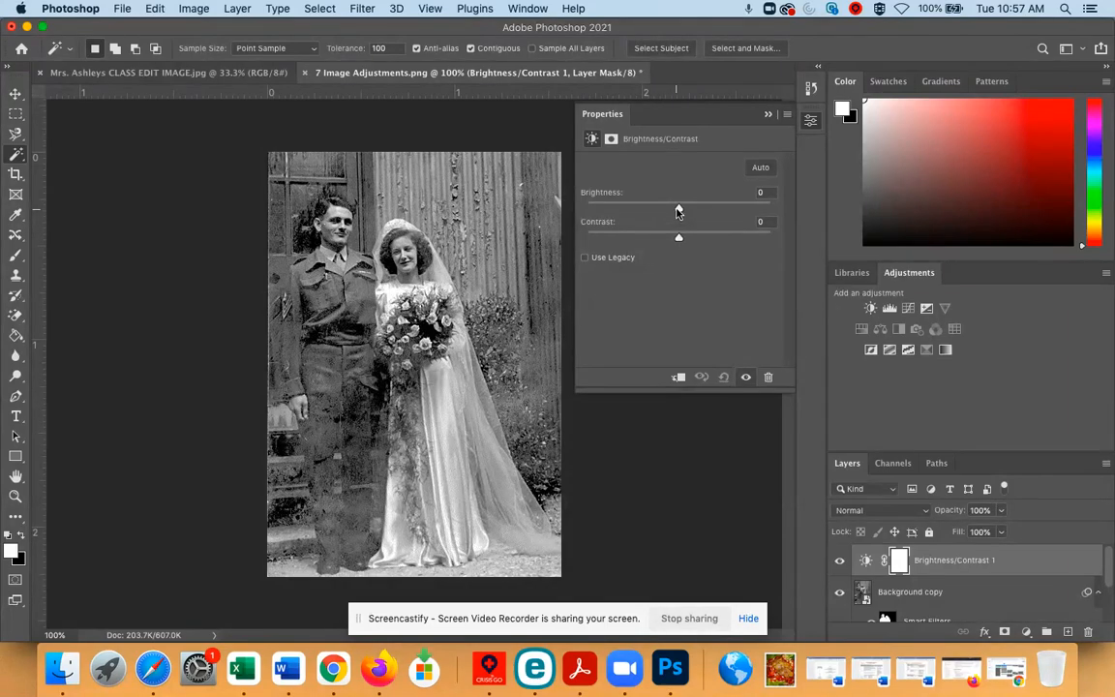
left_click_drag(678, 208, 678, 237)
mouse_move(679, 208)
left_mouse_down()
mouse_move(723, 212)
mouse_move(577, 216)
mouse_move(682, 222)
left_mouse_up()
Try Contrast values of -50 and 37 on the adjustment layer, and settle on a slightly positive Contrast
left_click_drag(680, 240, 585, 242)
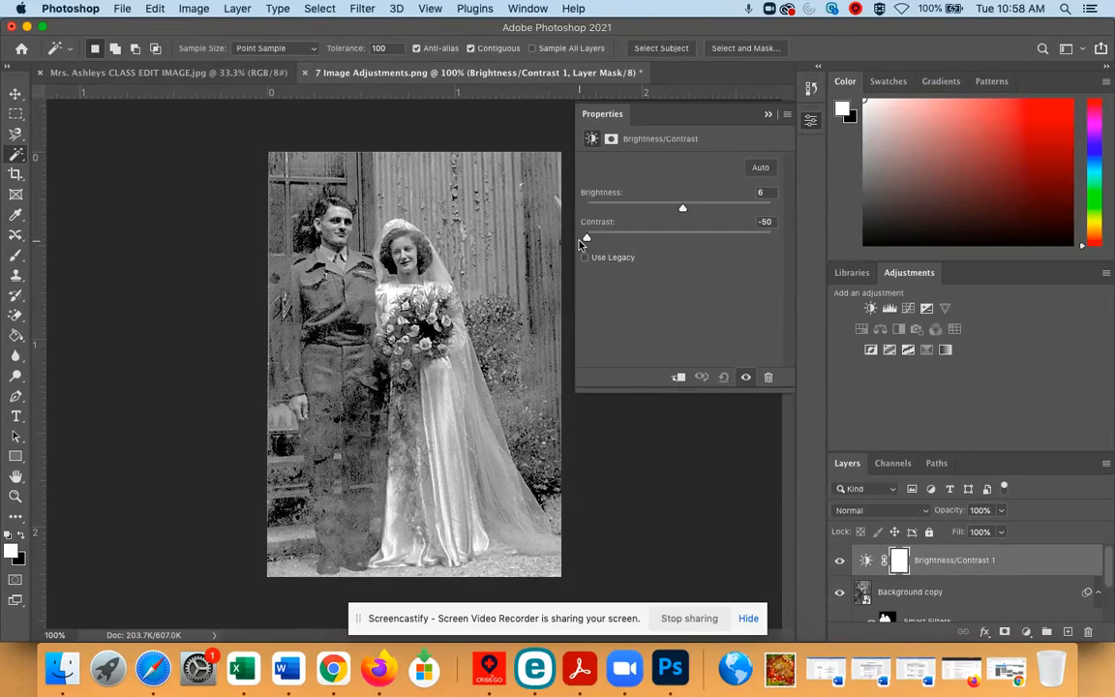
left_click_drag(582, 242, 682, 247)
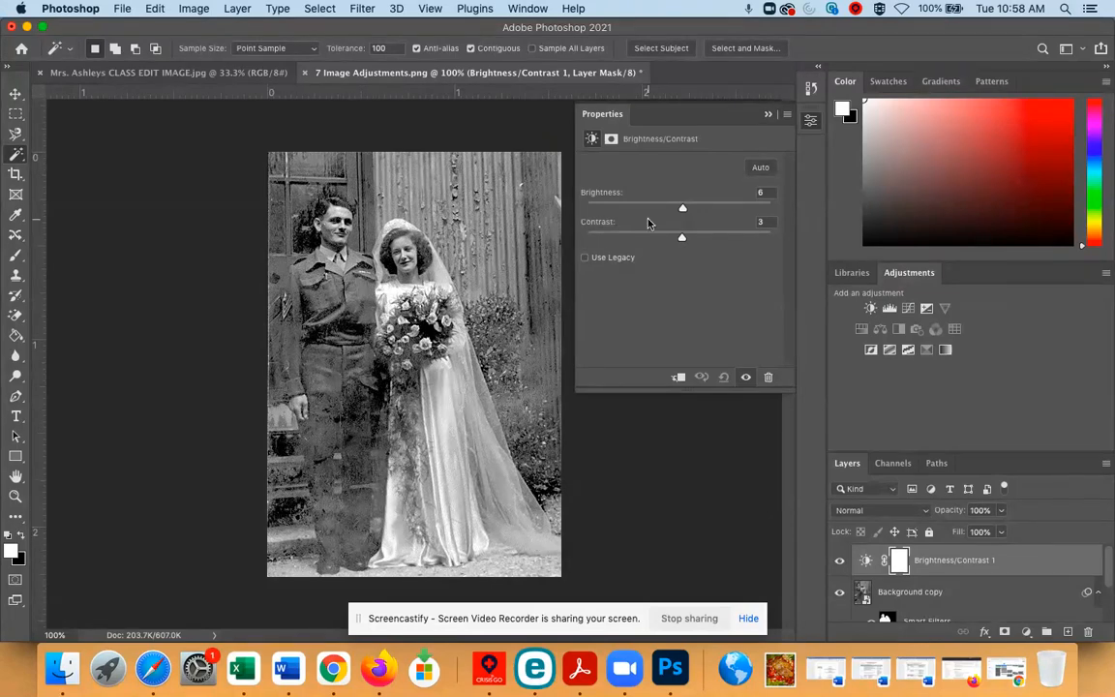
left_click_drag(683, 238, 710, 243)
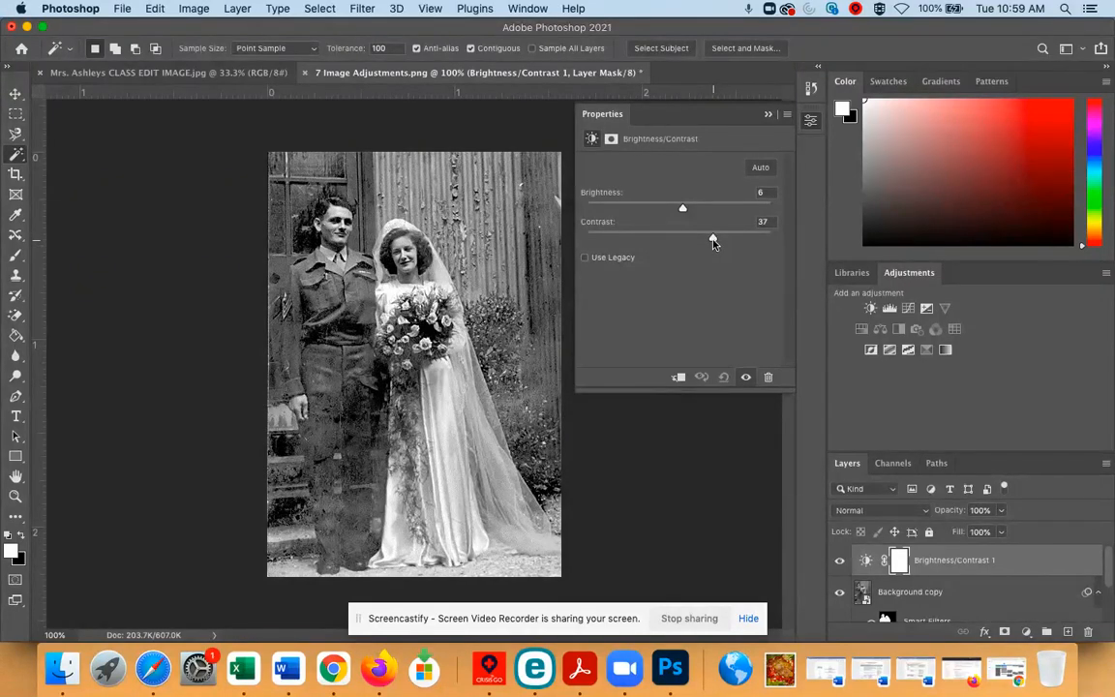
left_click_drag(714, 243, 682, 246)
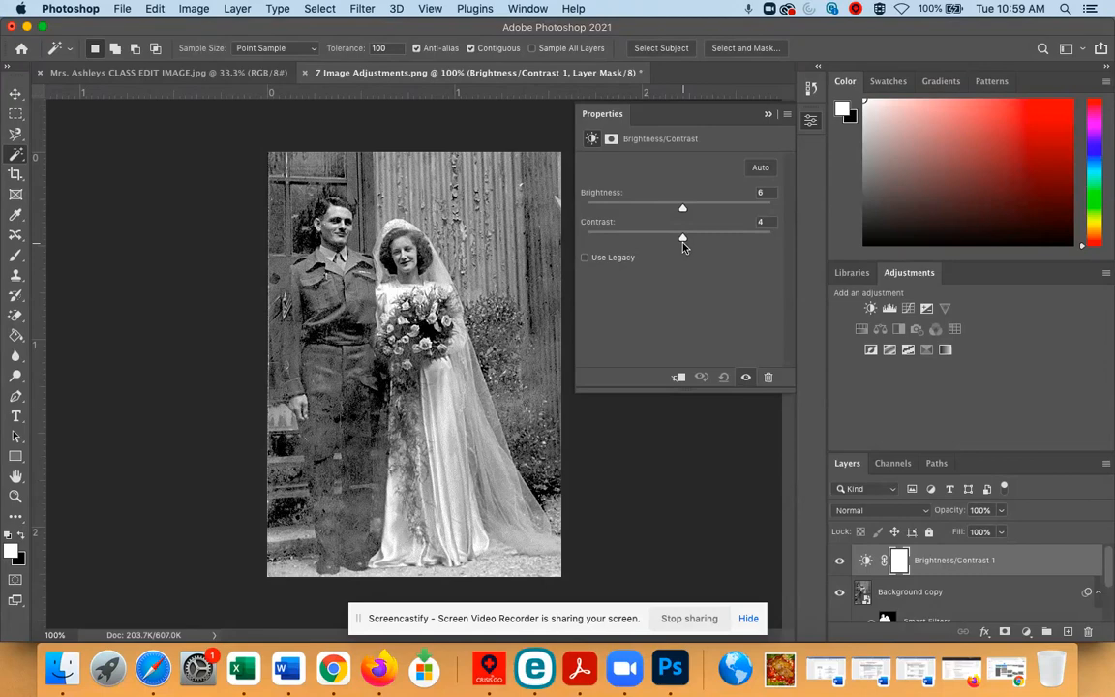
left_click_drag(682, 247, 698, 249)
left_click(769, 115)
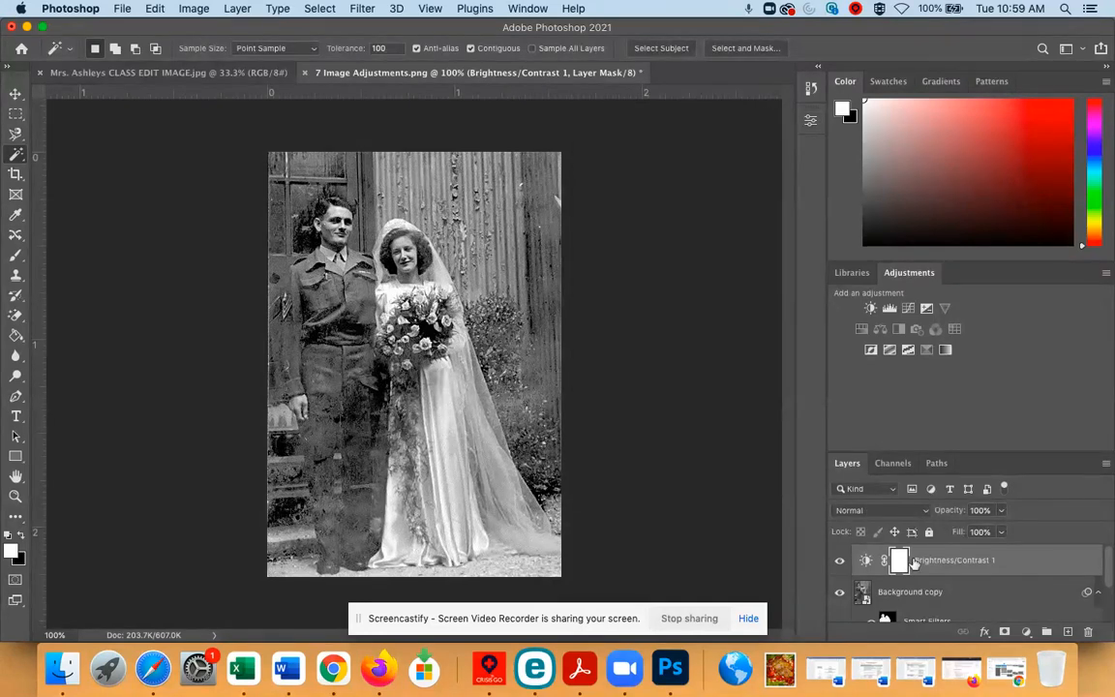
Compare the photo with the Brightness/Contrast adjustment layer hidden and shown
left_click(839, 563)
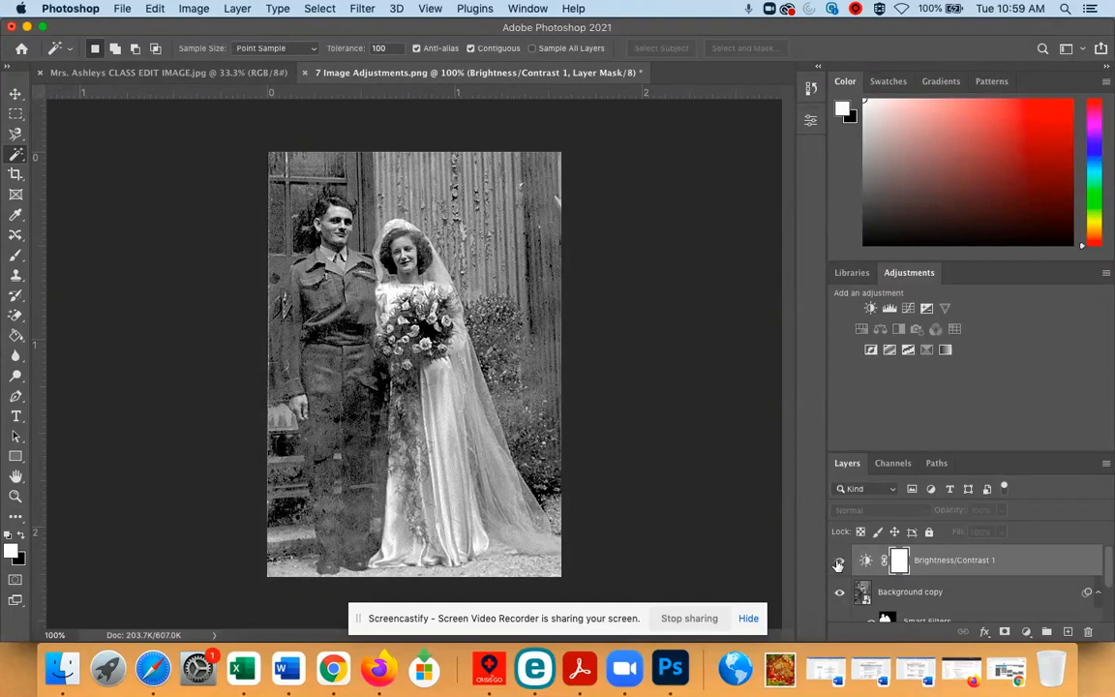
left_click(838, 563)
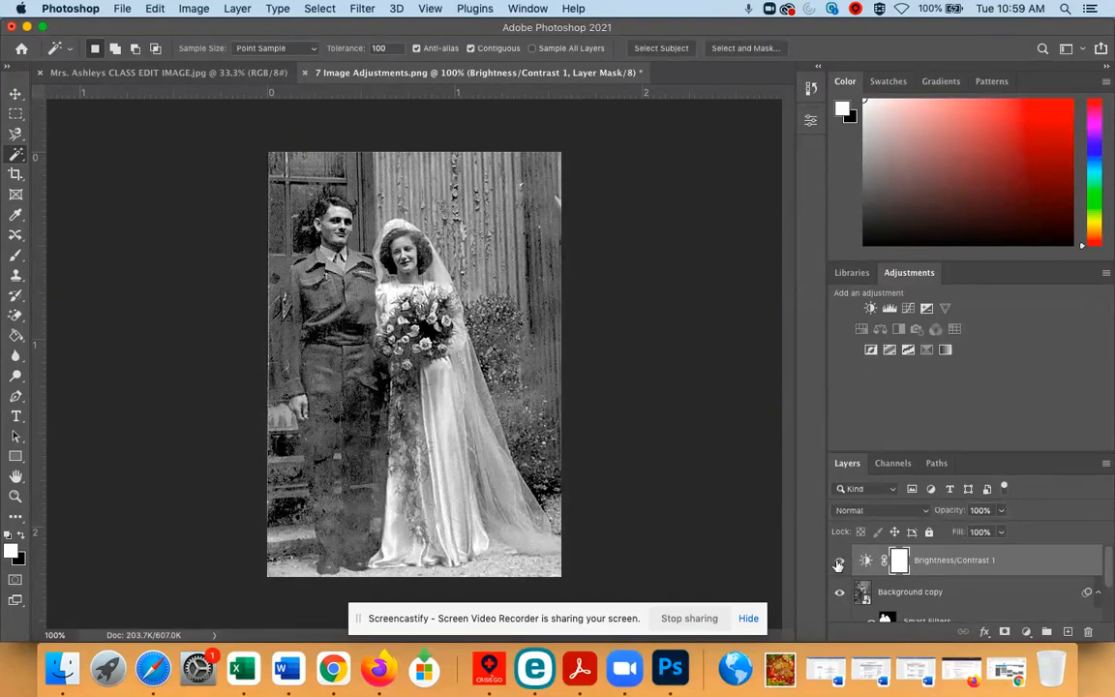
left_click(838, 563)
left_click(838, 563)
left_click(840, 565)
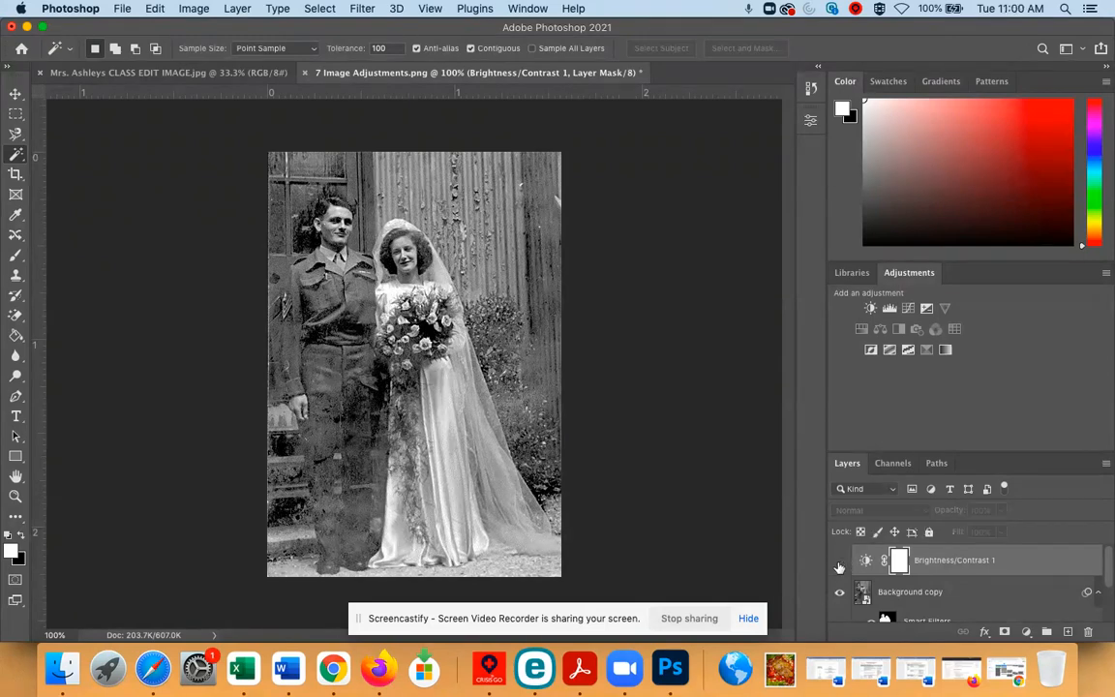
left_click(839, 565)
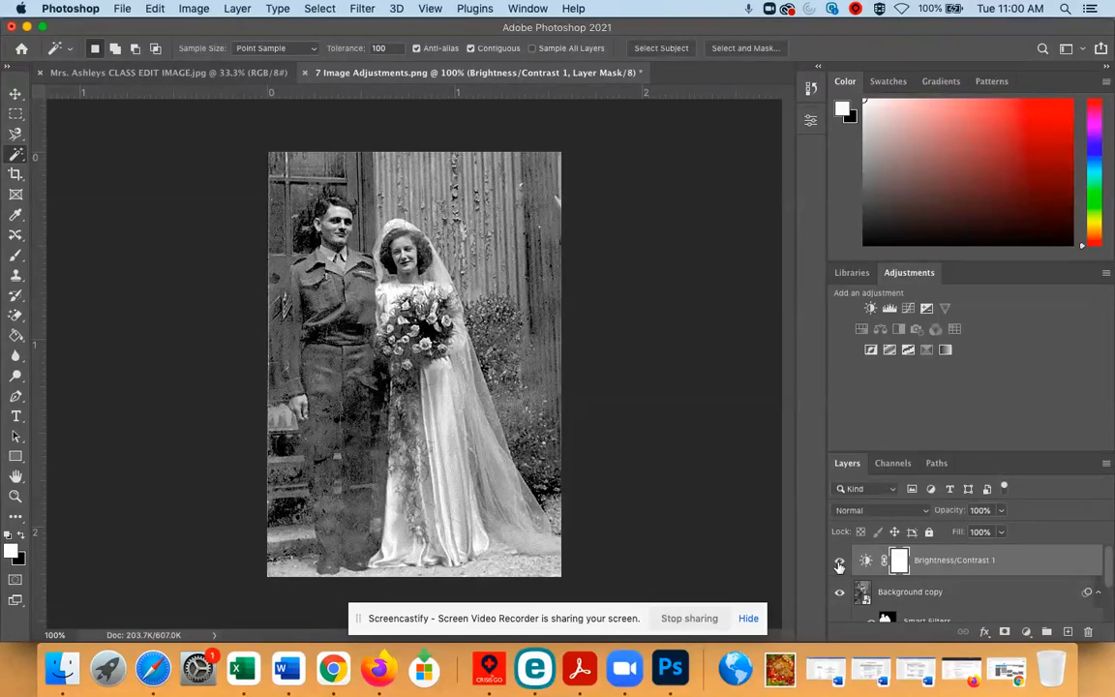
left_click(839, 565)
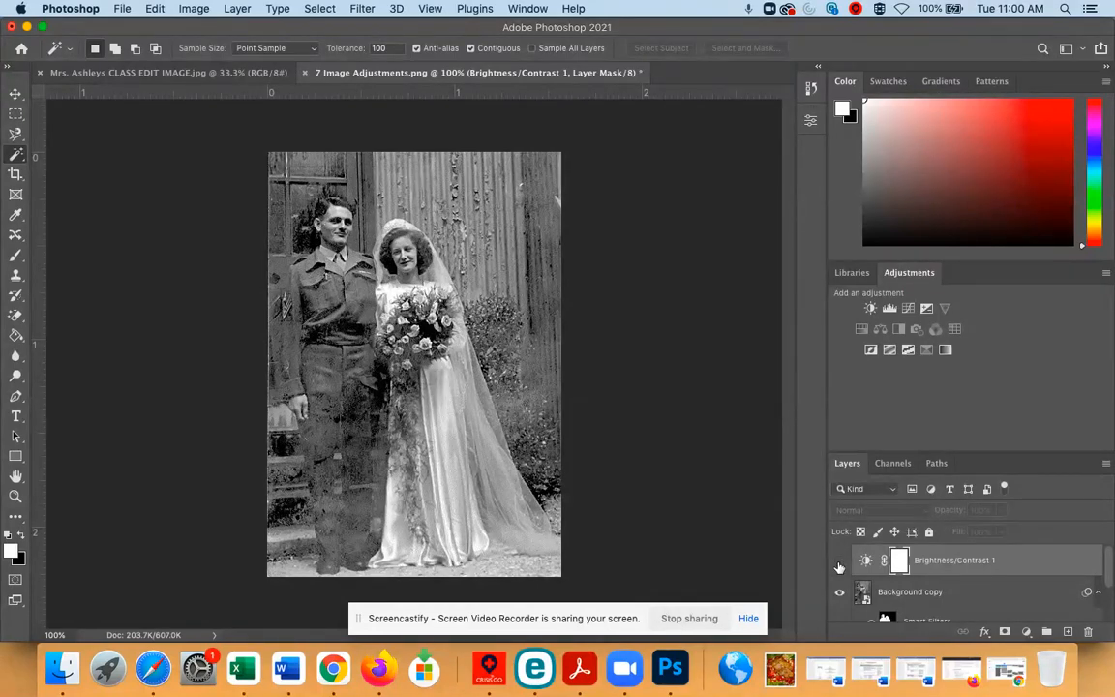
left_click(839, 565)
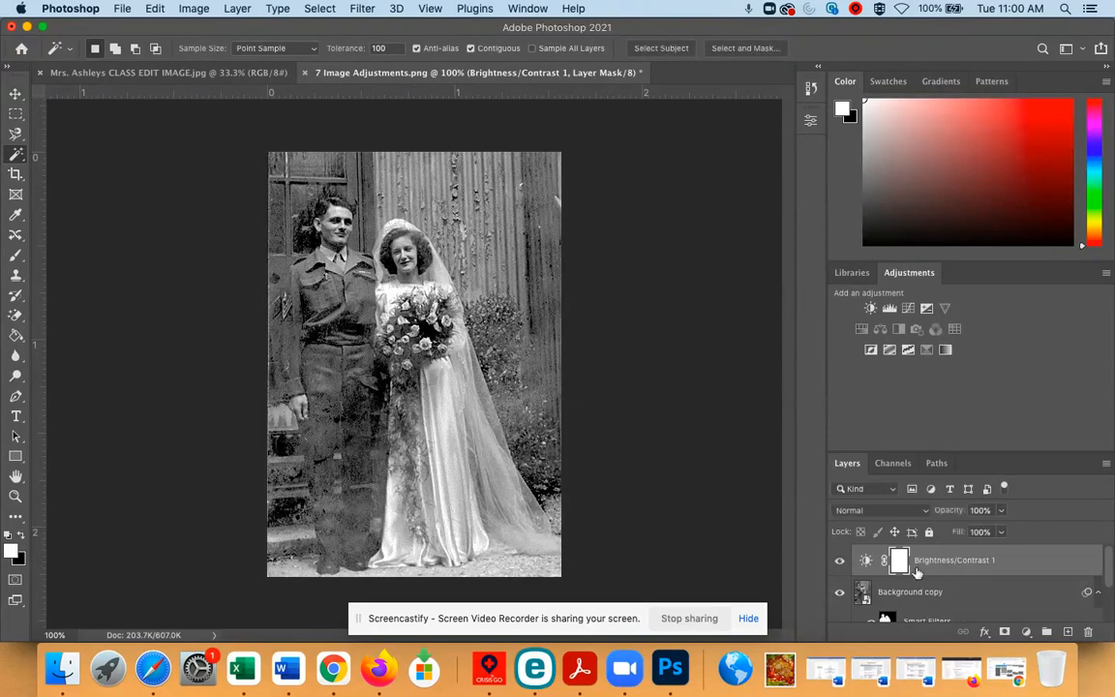
Compare the original photo with the edited version by hiding and restoring the Brightness/Contrast and Background copy layers, and review the layer stack
scroll(938, 602, "down", 1)
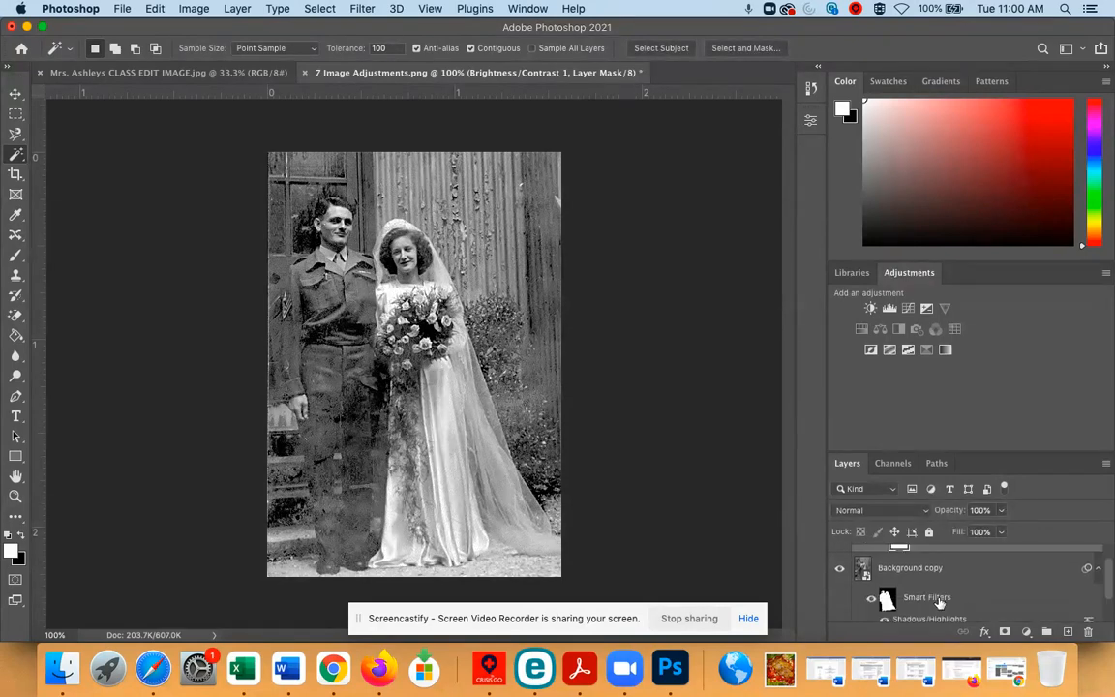
scroll(939, 602, "up", 1)
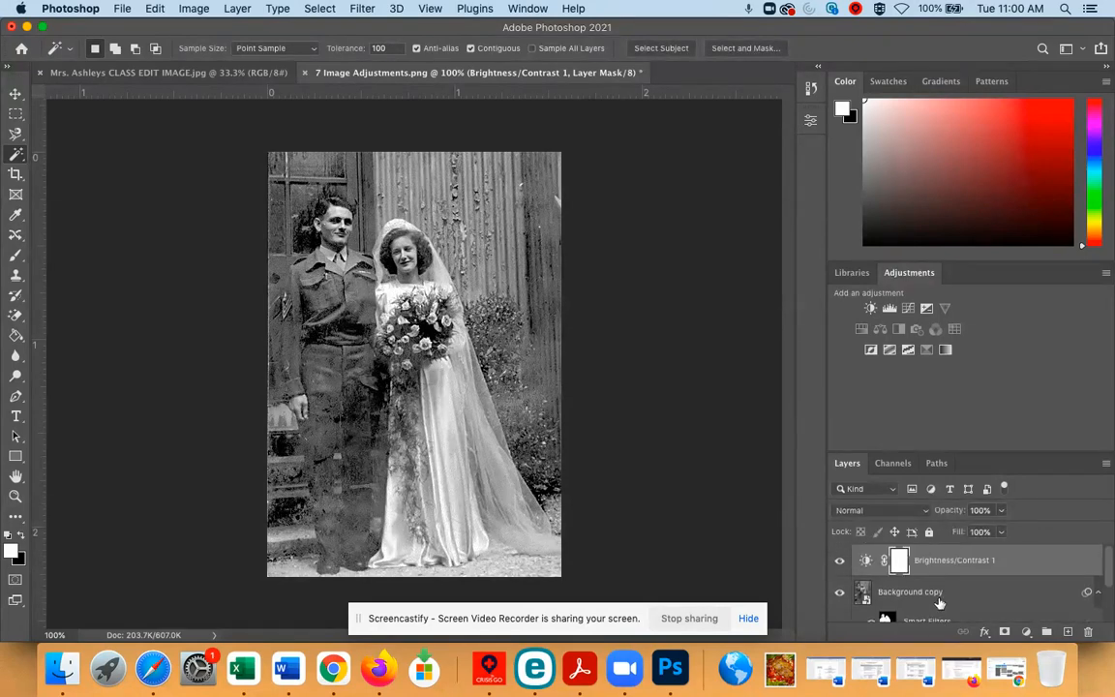
left_click(839, 560)
left_click(842, 591)
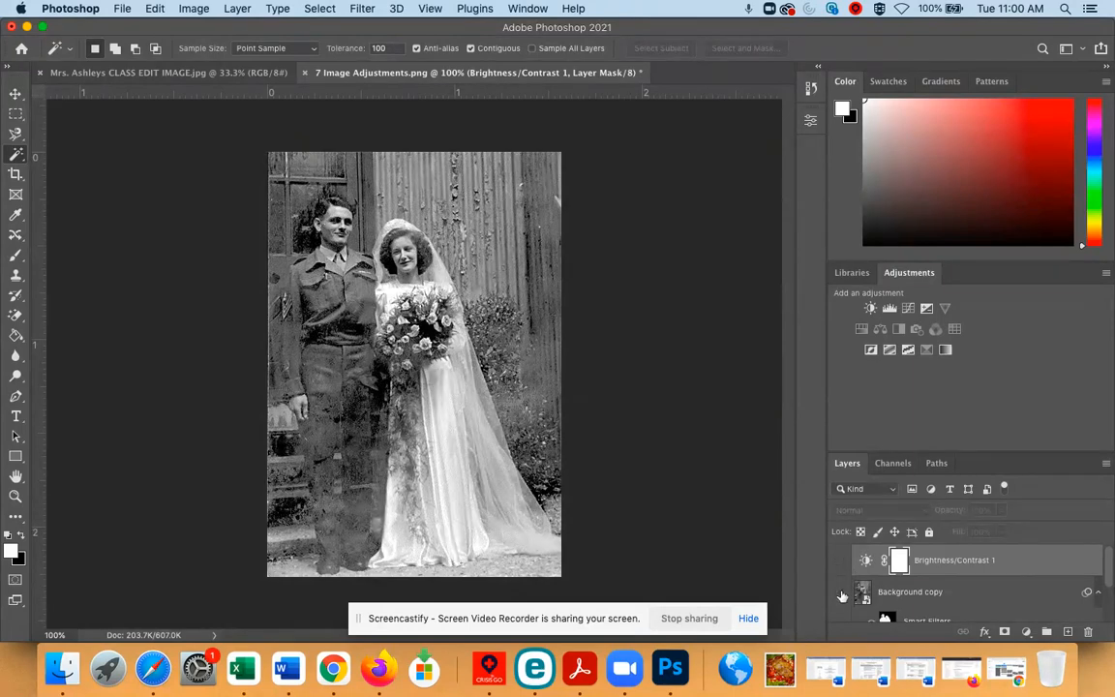
scroll(913, 591, "down", 3)
scroll(913, 592, "up", 3)
left_click(841, 594)
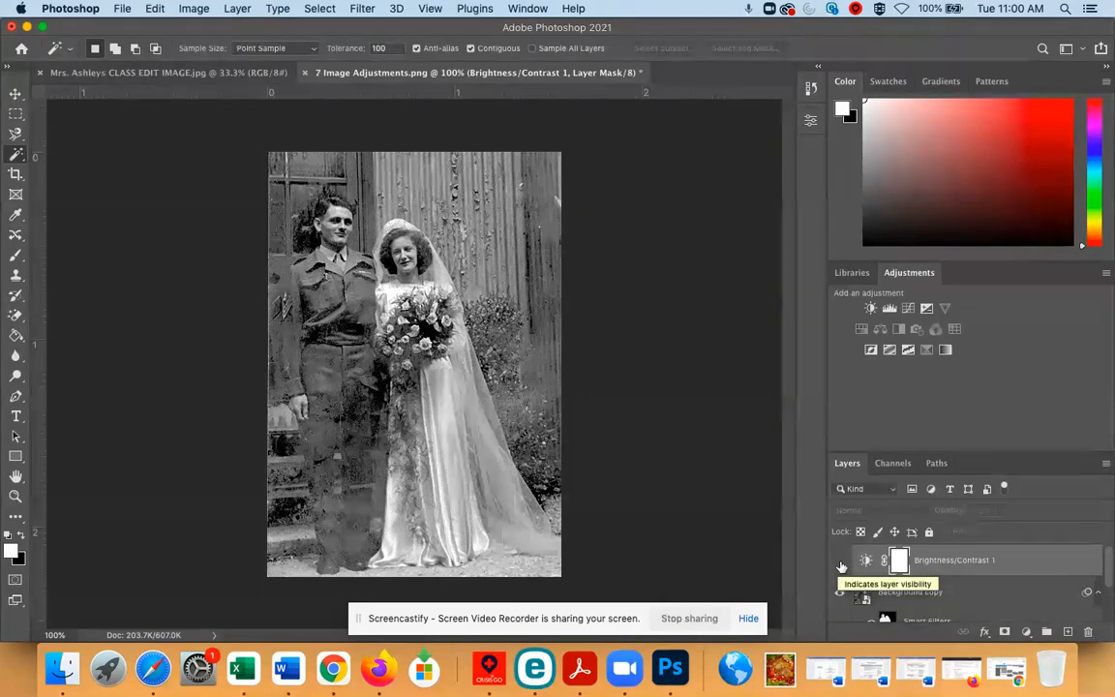
left_click(839, 560)
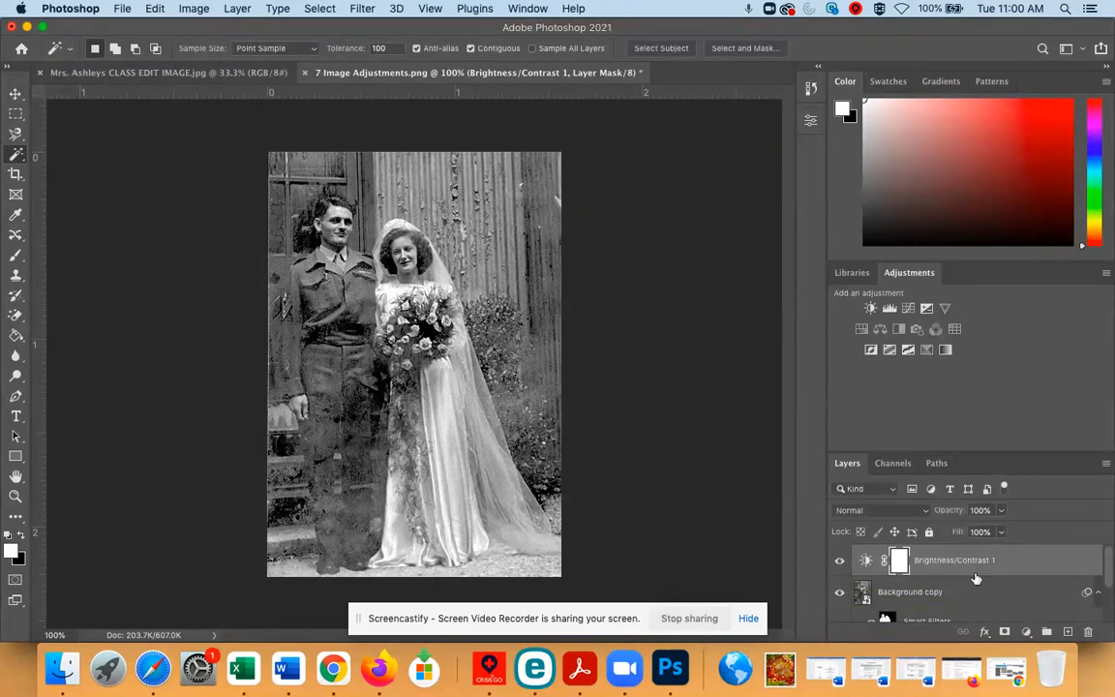
scroll(976, 578, "down", 1)
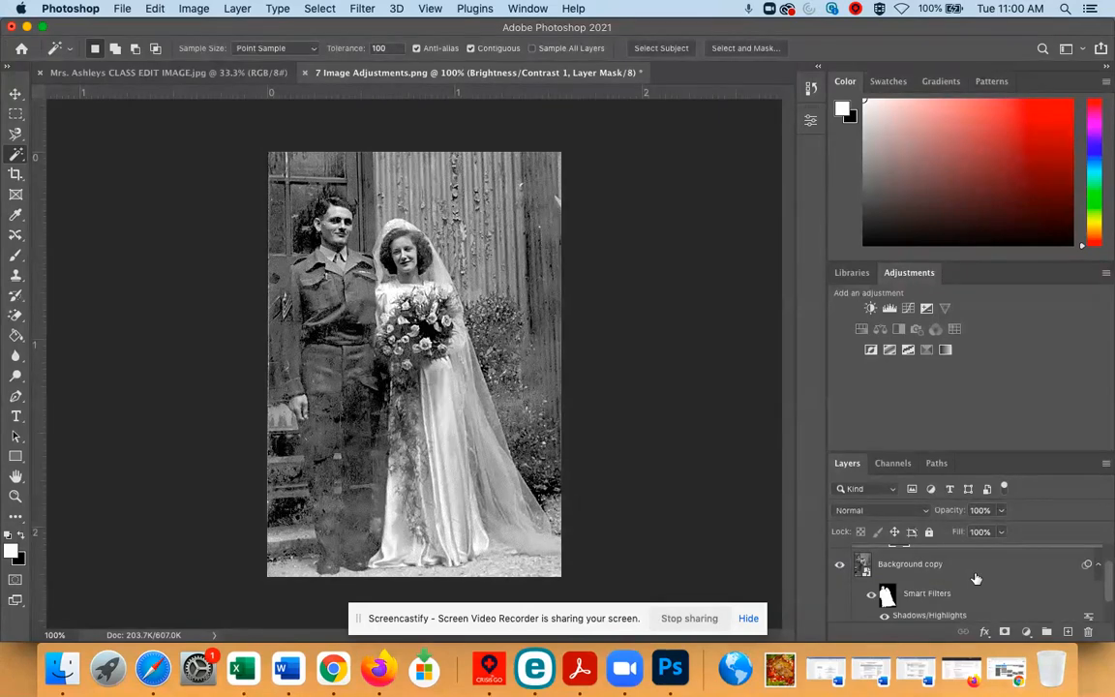
scroll(975, 577, "down", 1)
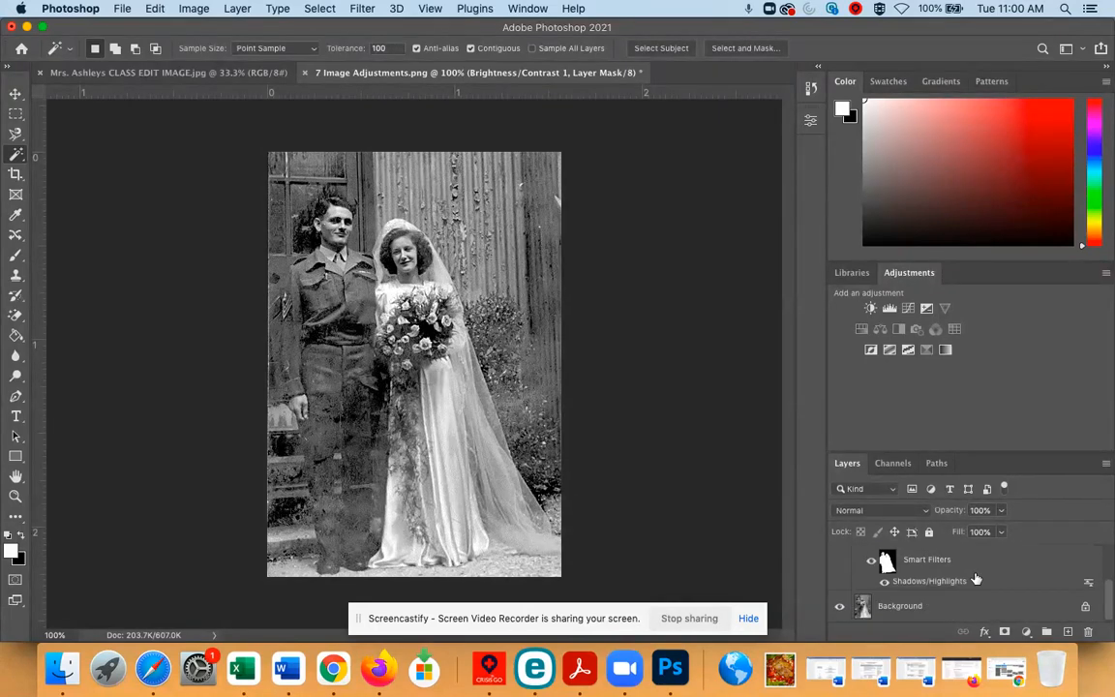